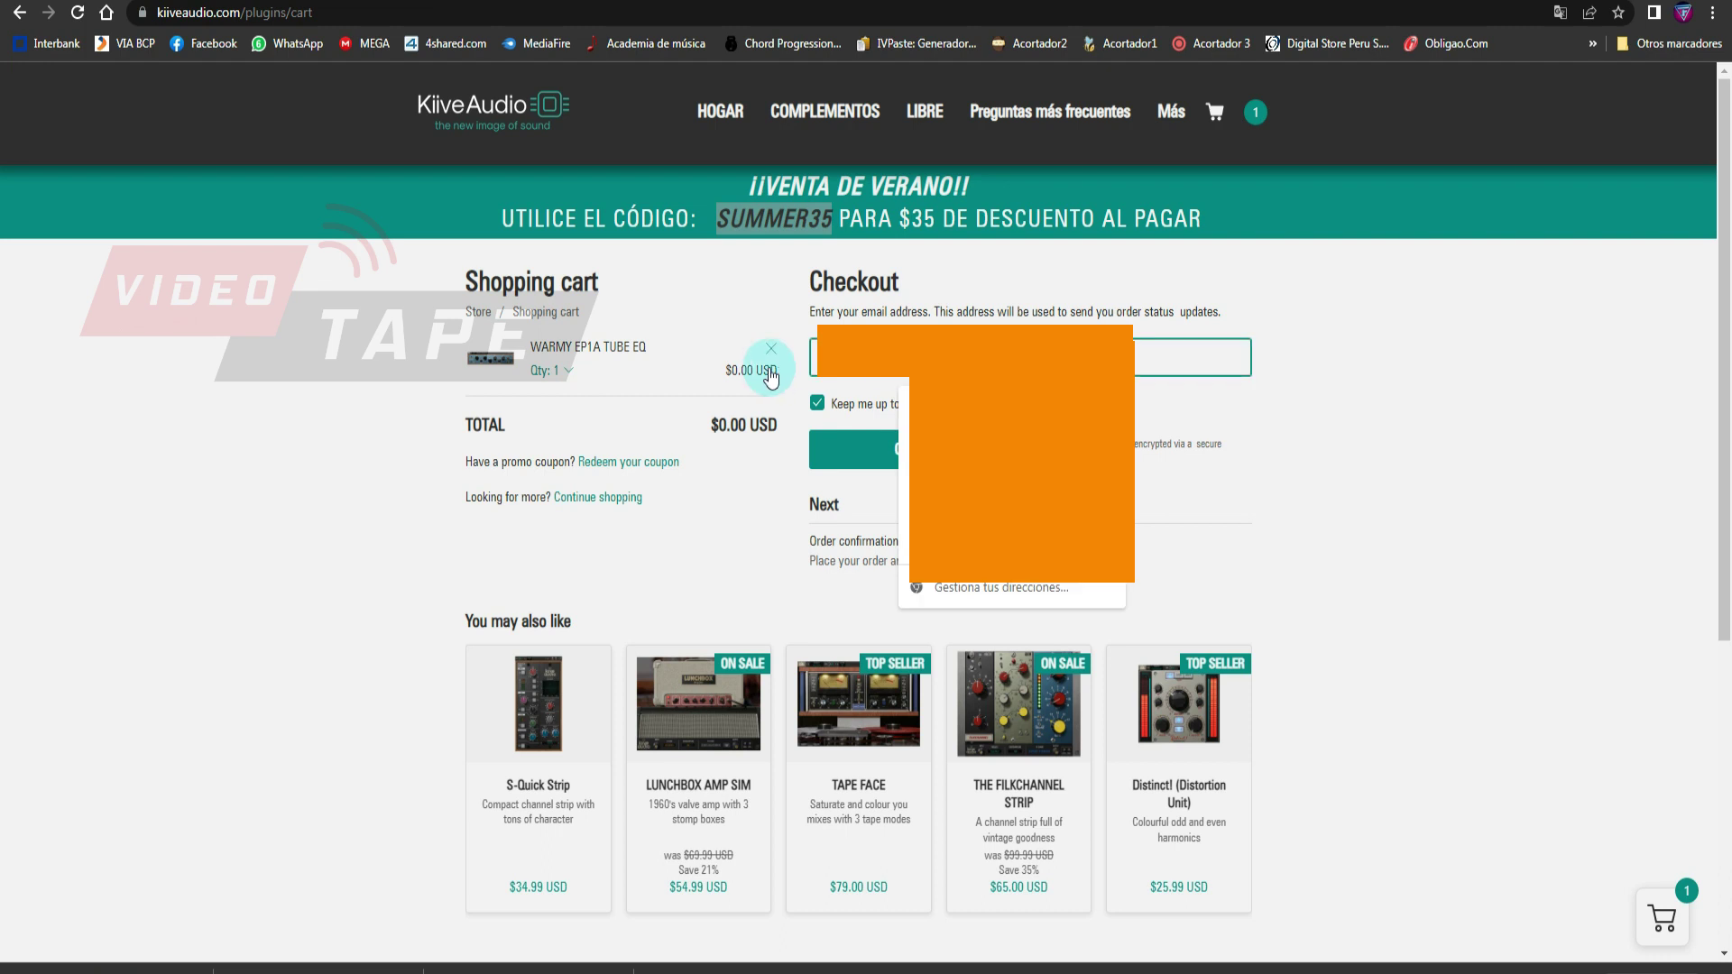
Step: Check out the cart with the Warmy EP1A Tube EQ and place the free order
click(1354, 348)
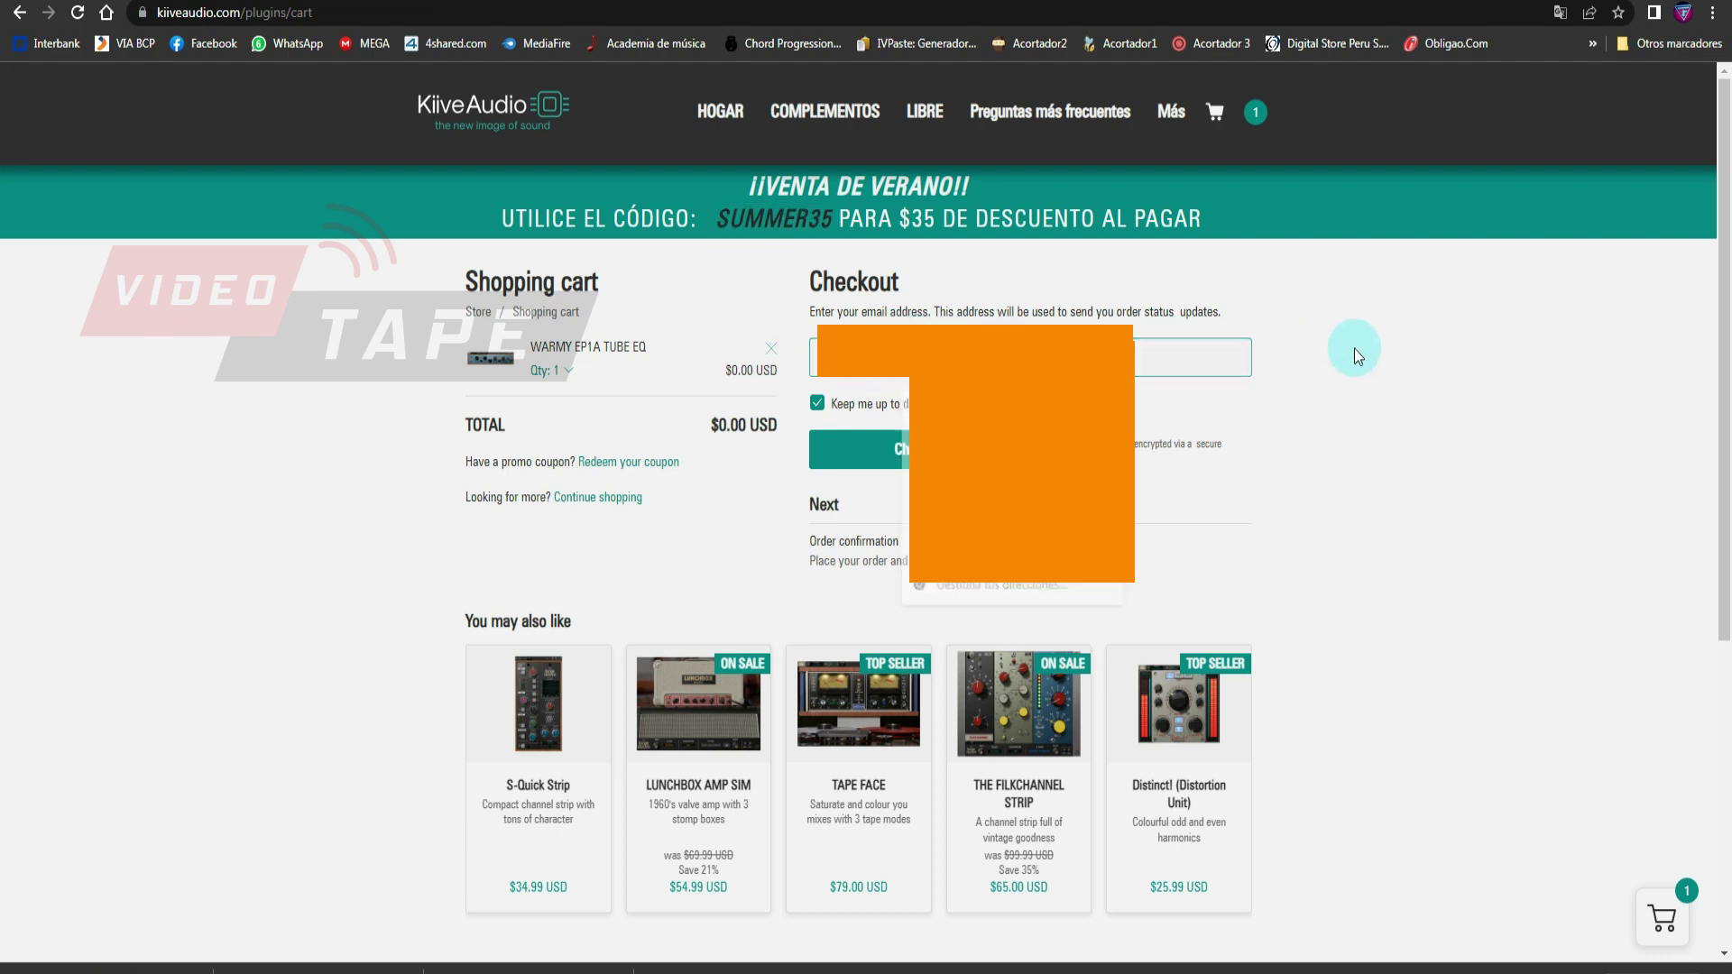
click(906, 460)
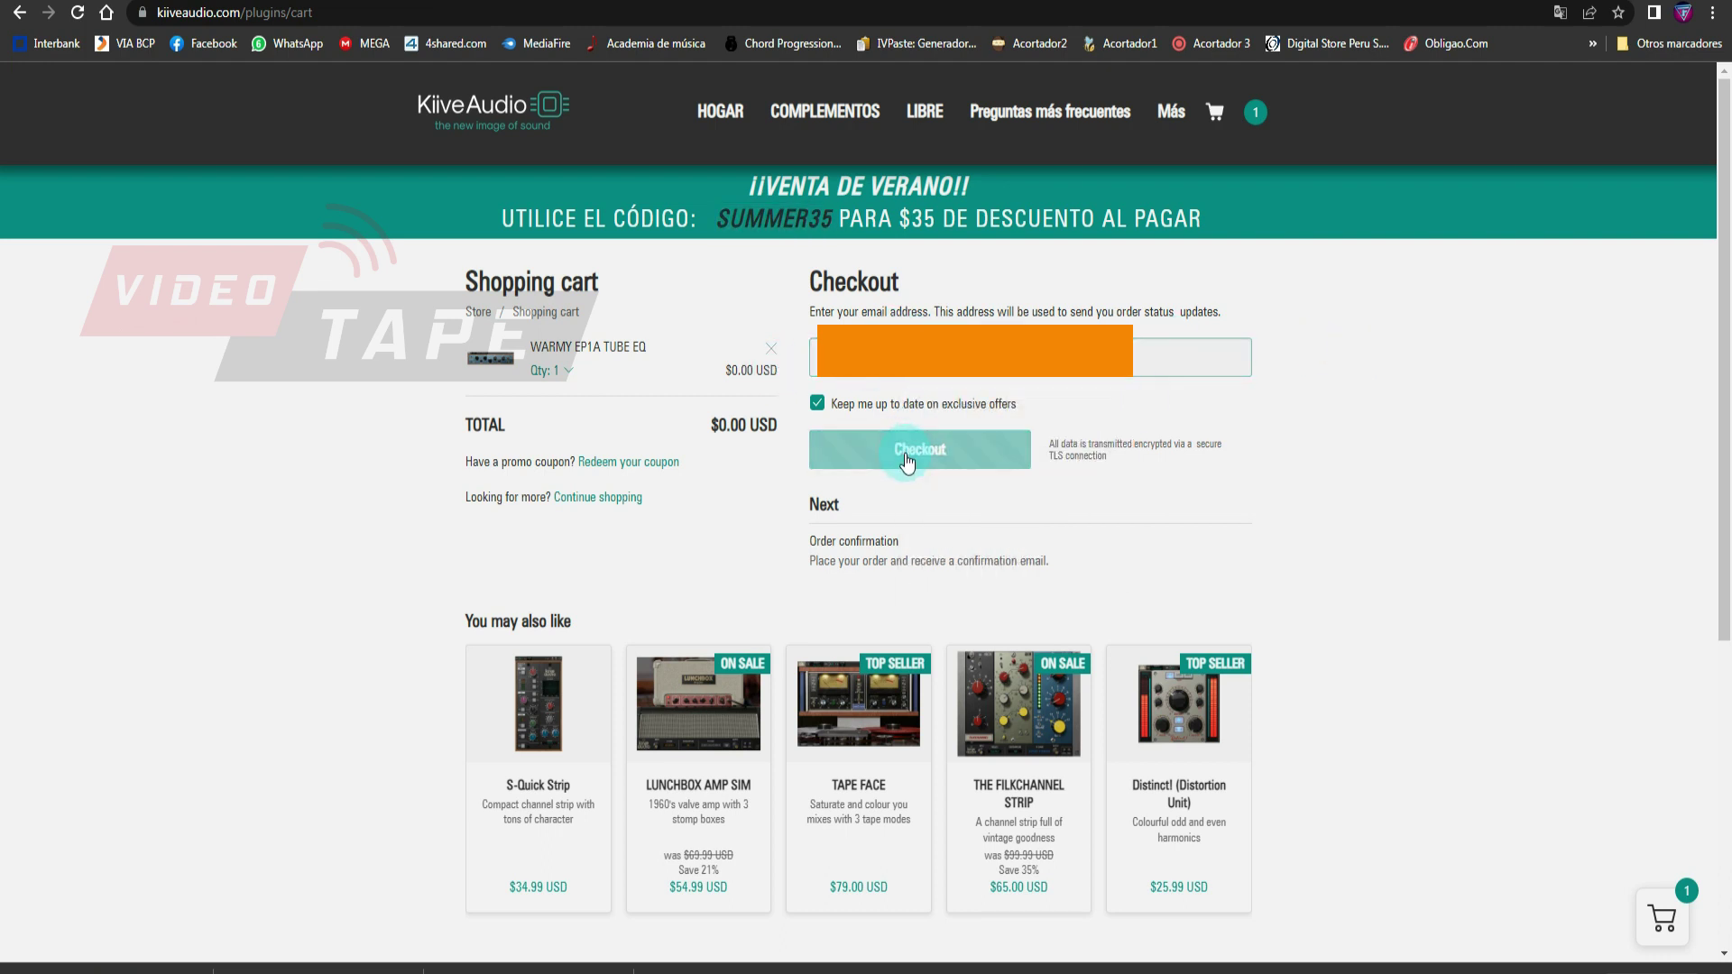
scroll(902, 445, up, 3)
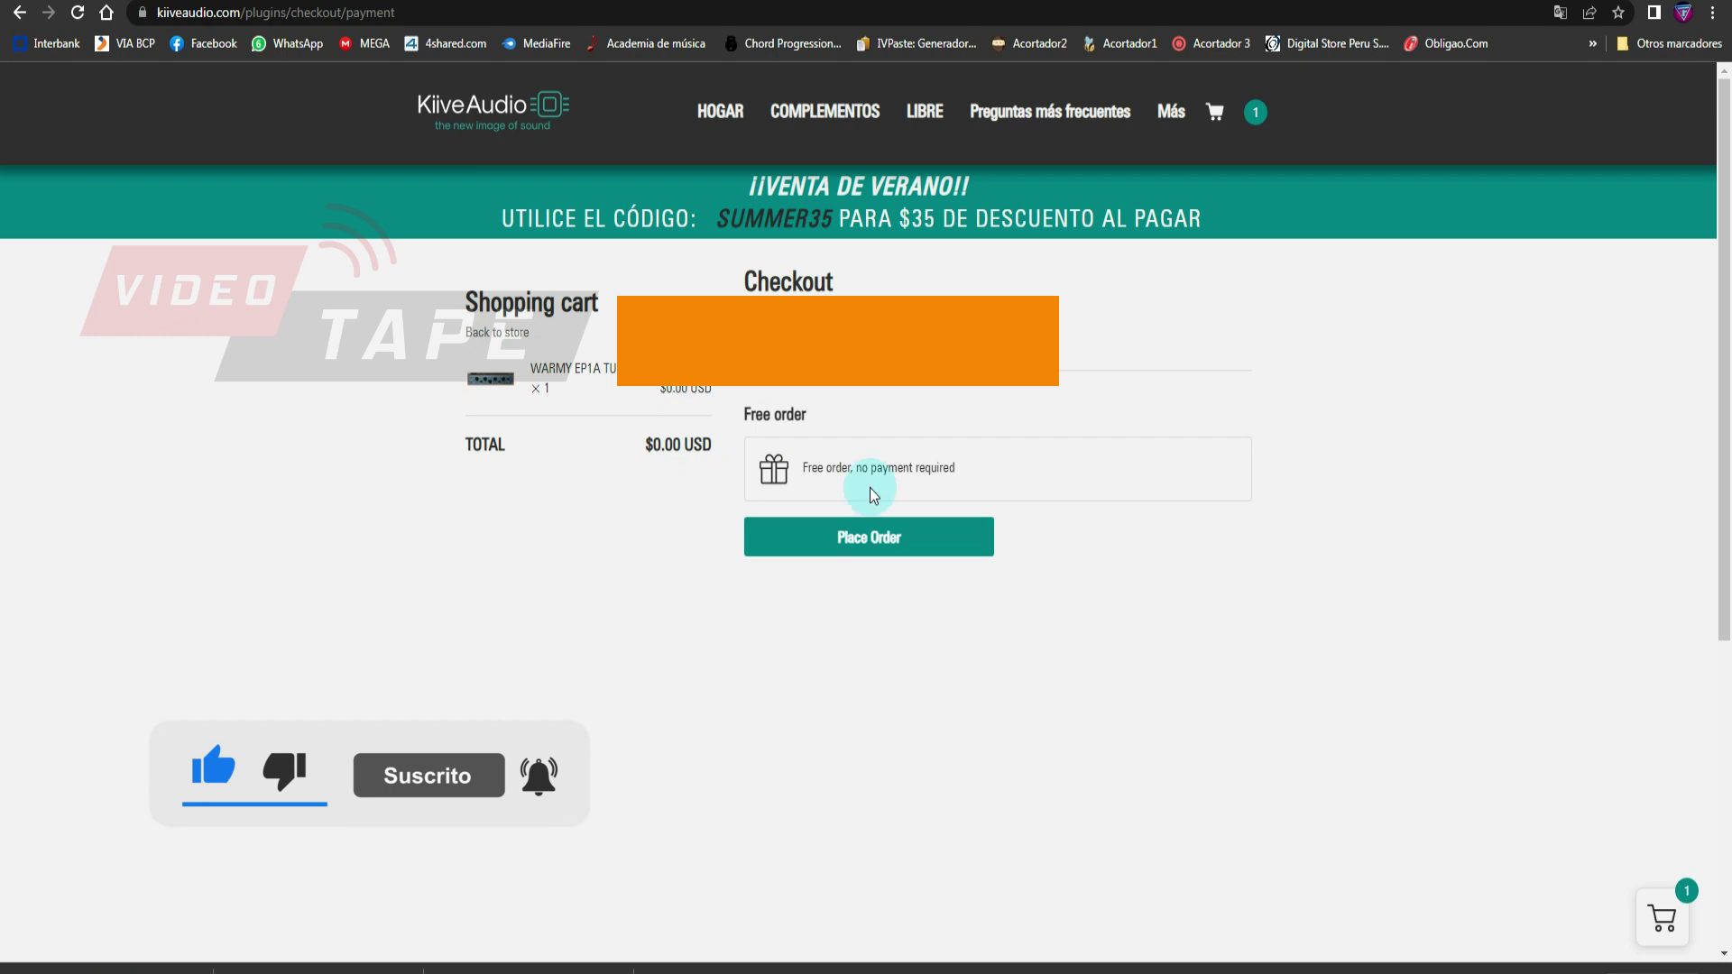
click(901, 544)
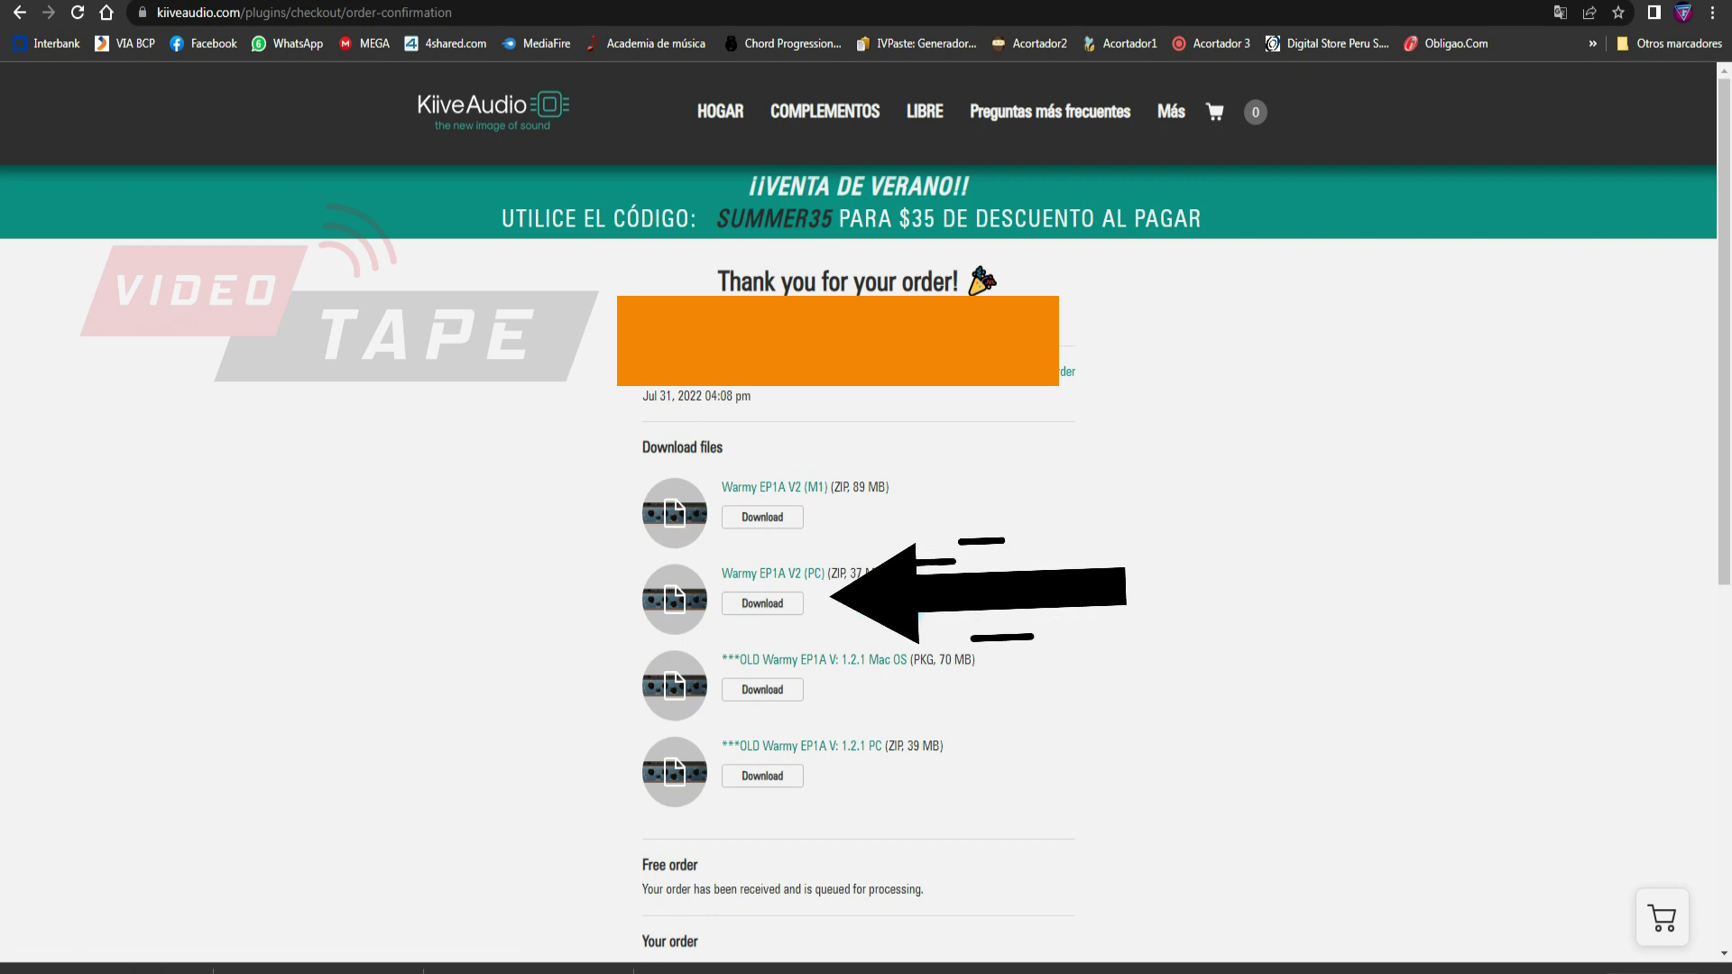
Step: Download the Warmy EP1A V2 (PC) archive to the desktop as Warmy V2 PC and minimize the browser
click(755, 606)
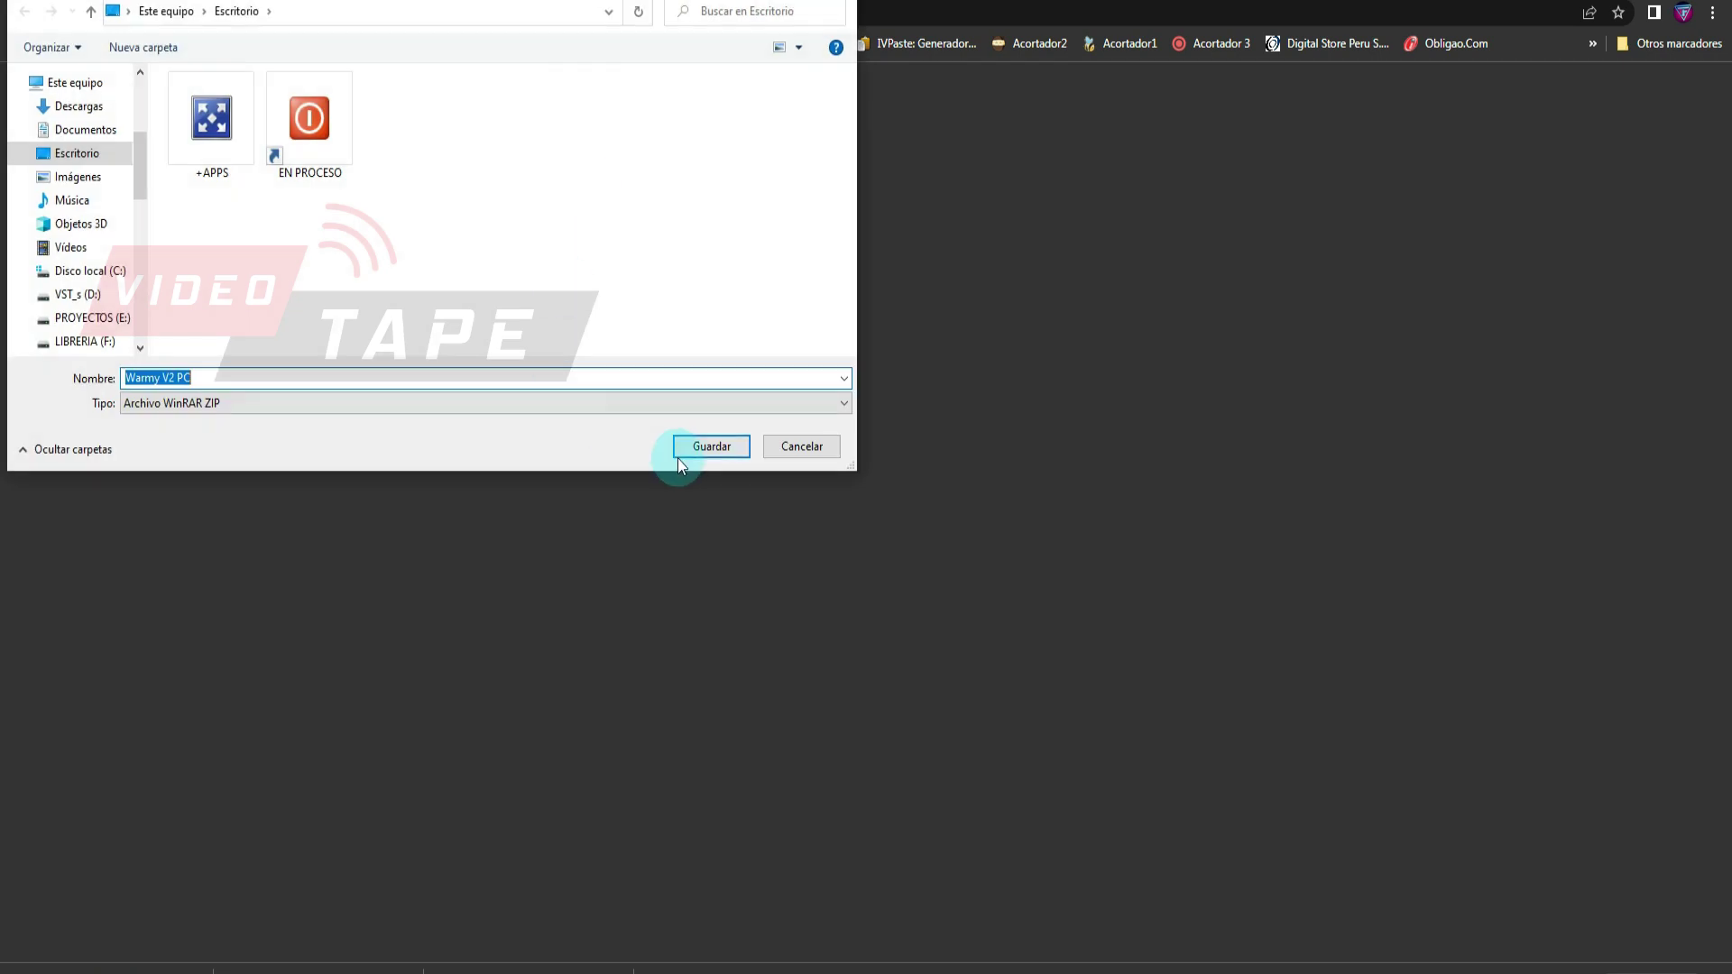
click(685, 448)
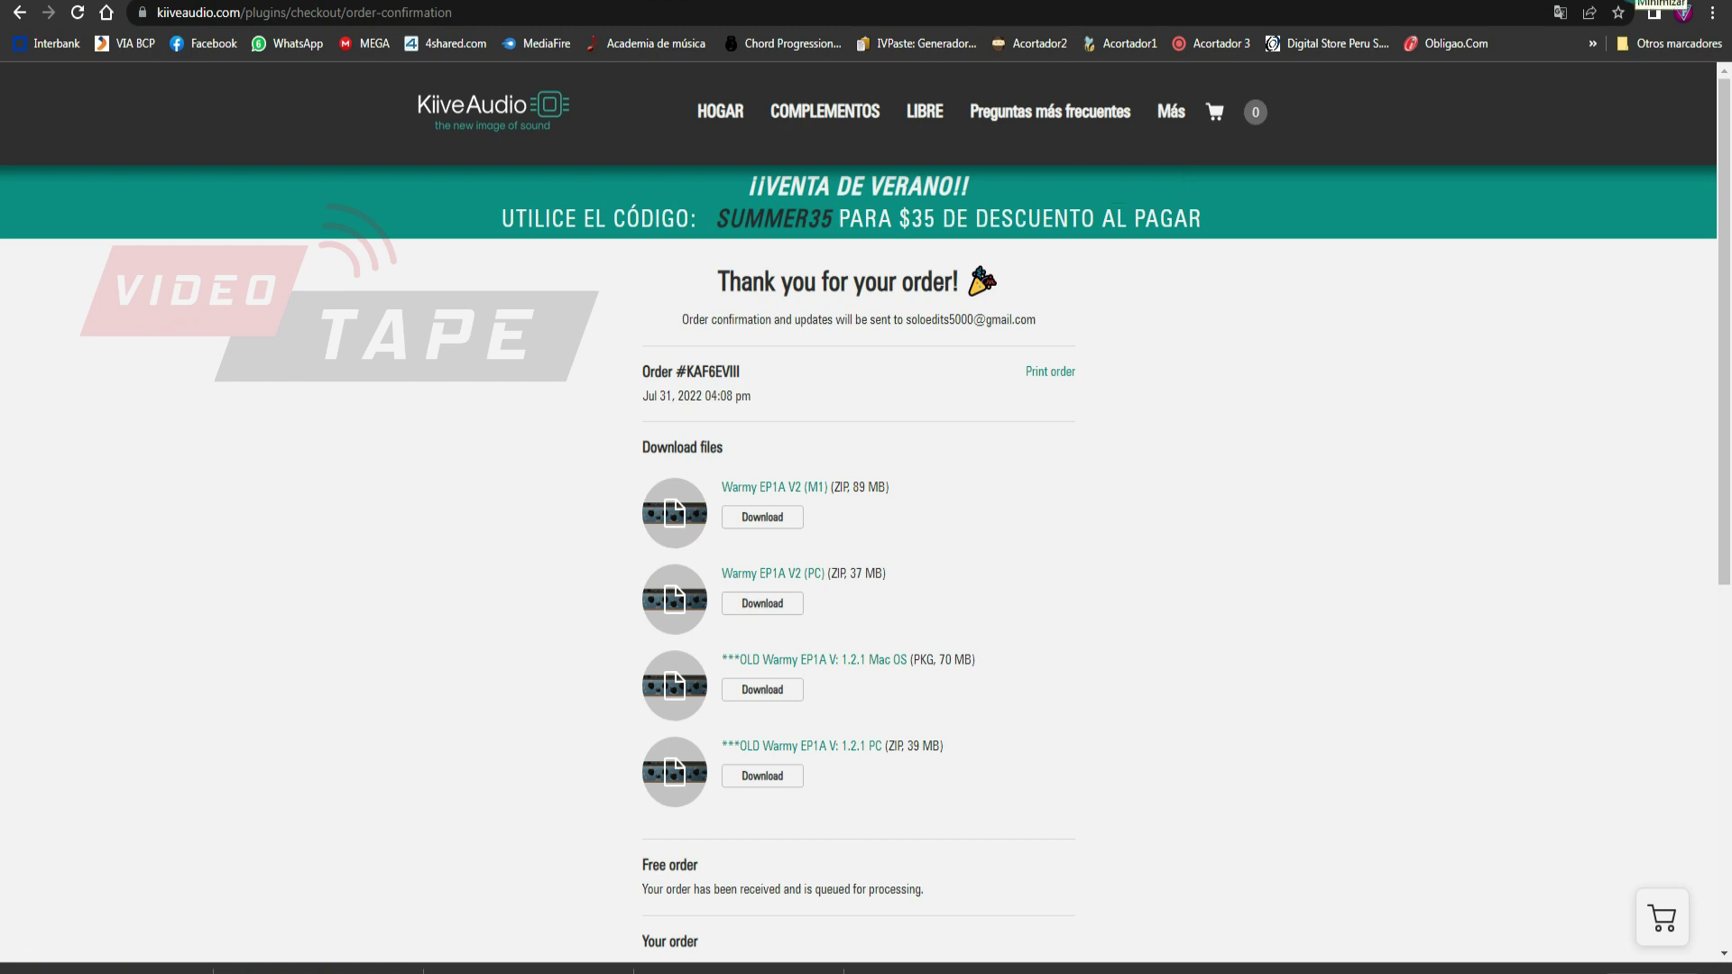
click(1657, 4)
Step: Extract the Warmy V2 PC archive into its own folder and place the folder beside the archive on the desktop
drag(43, 110, 470, 473)
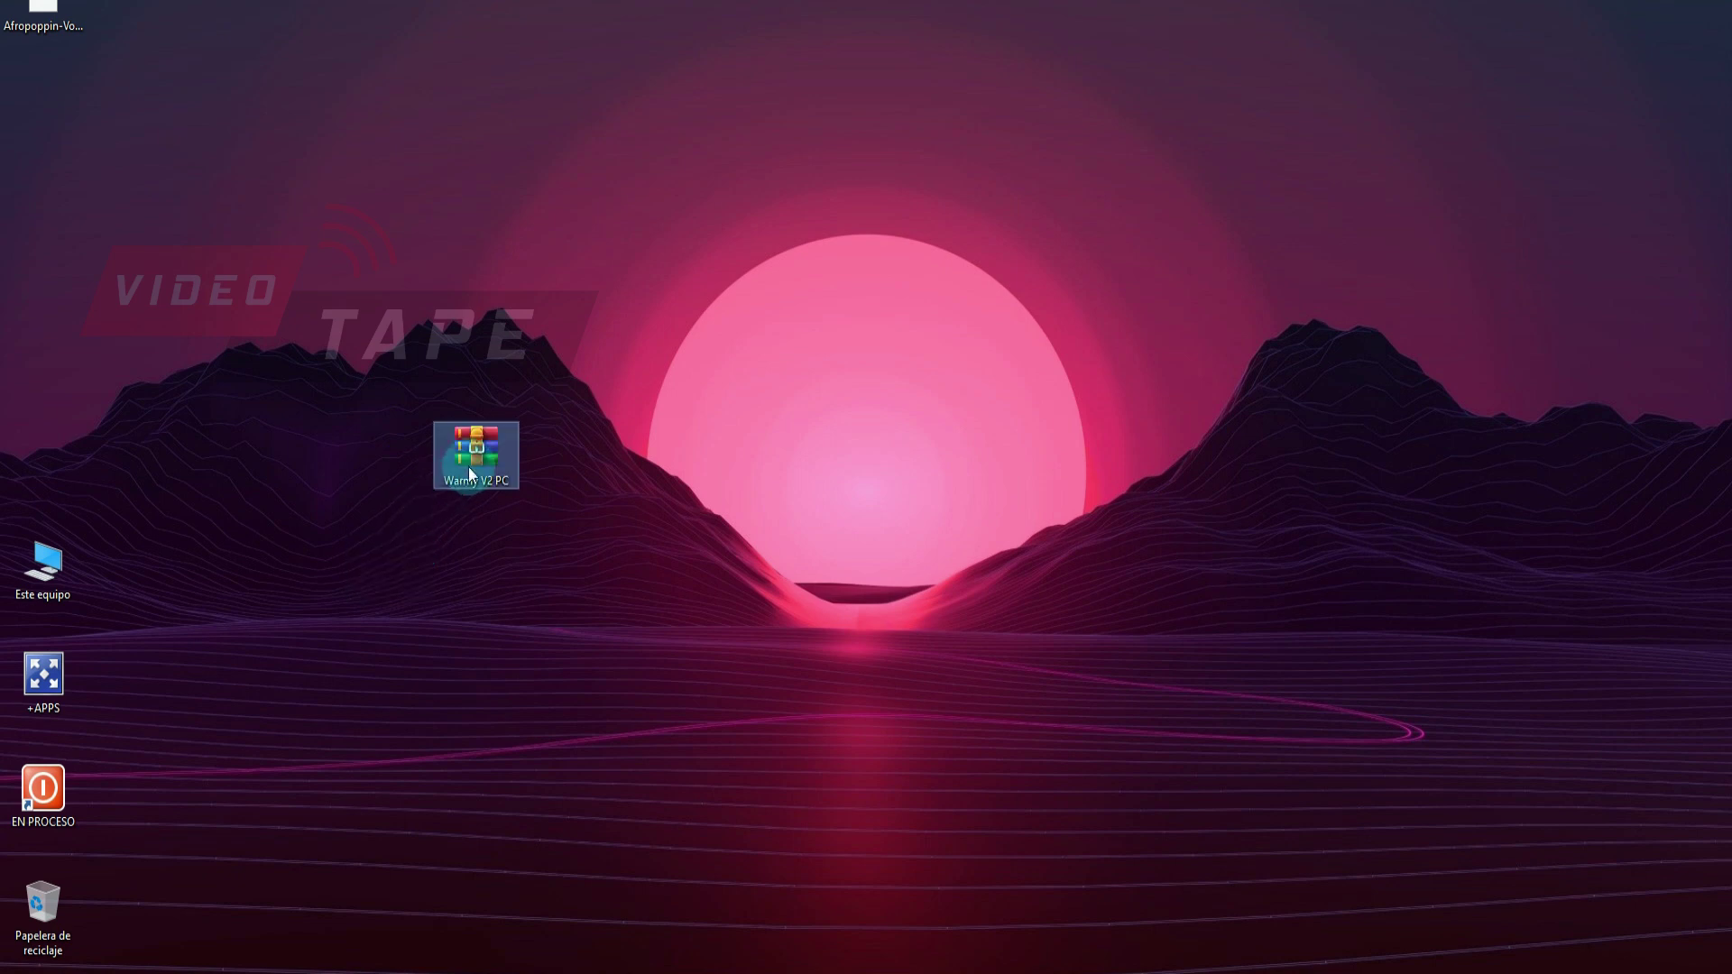
right_click(479, 451)
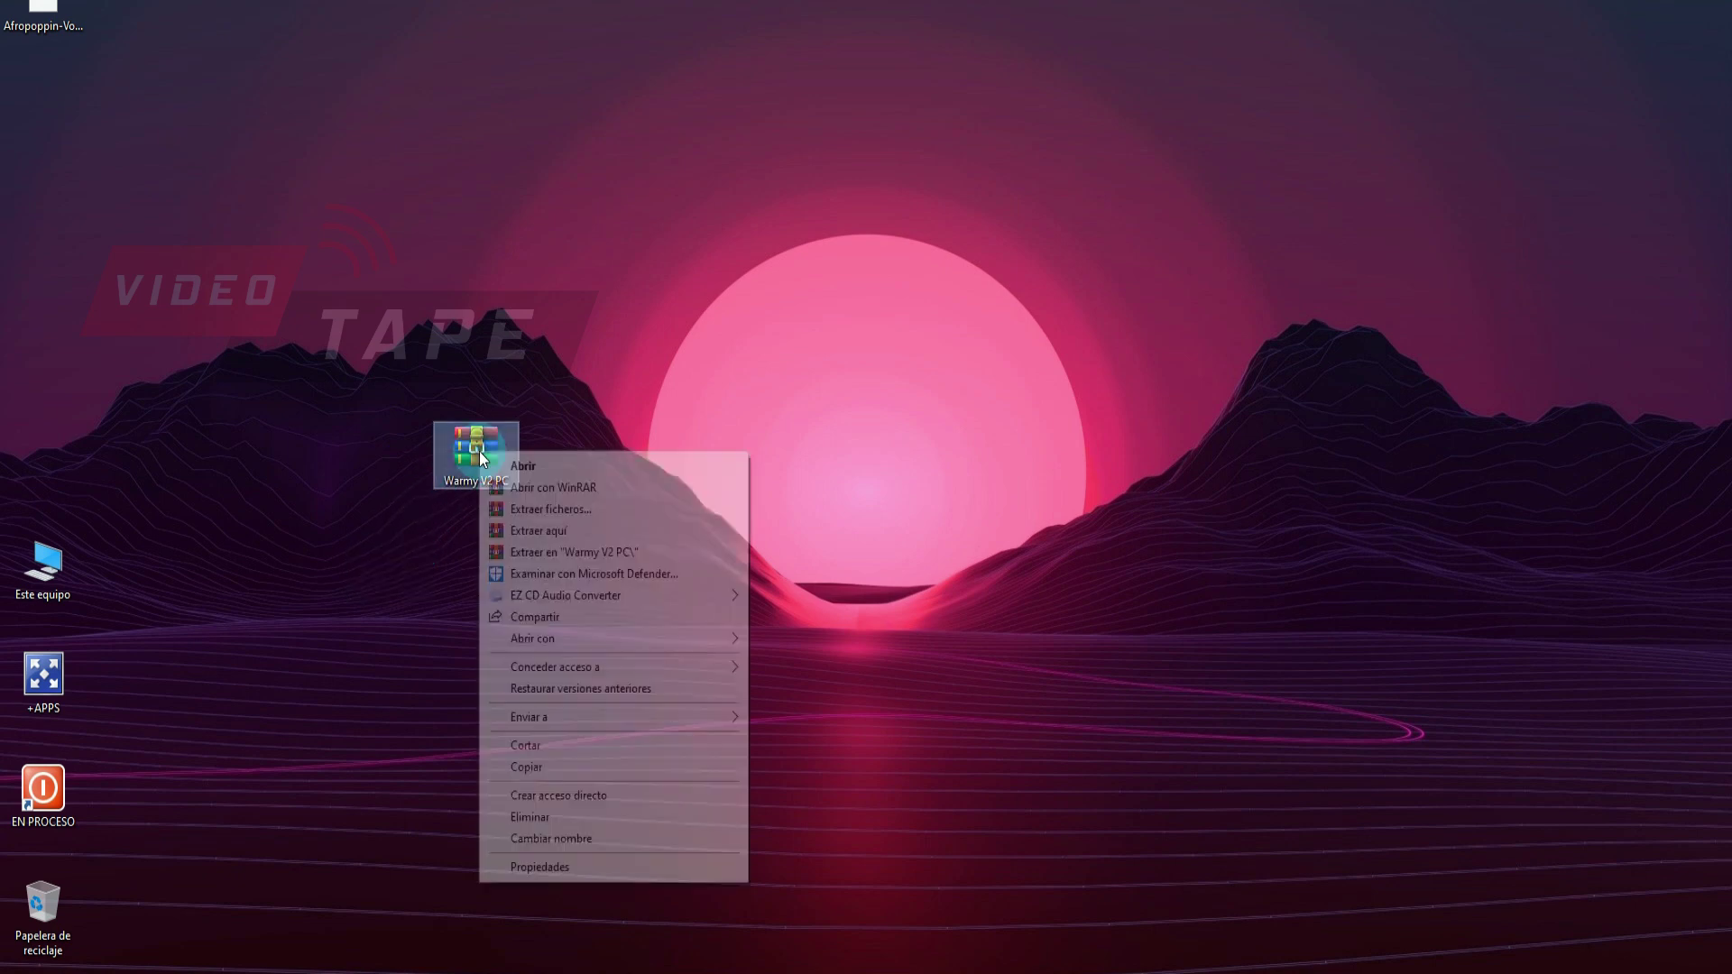
click(620, 552)
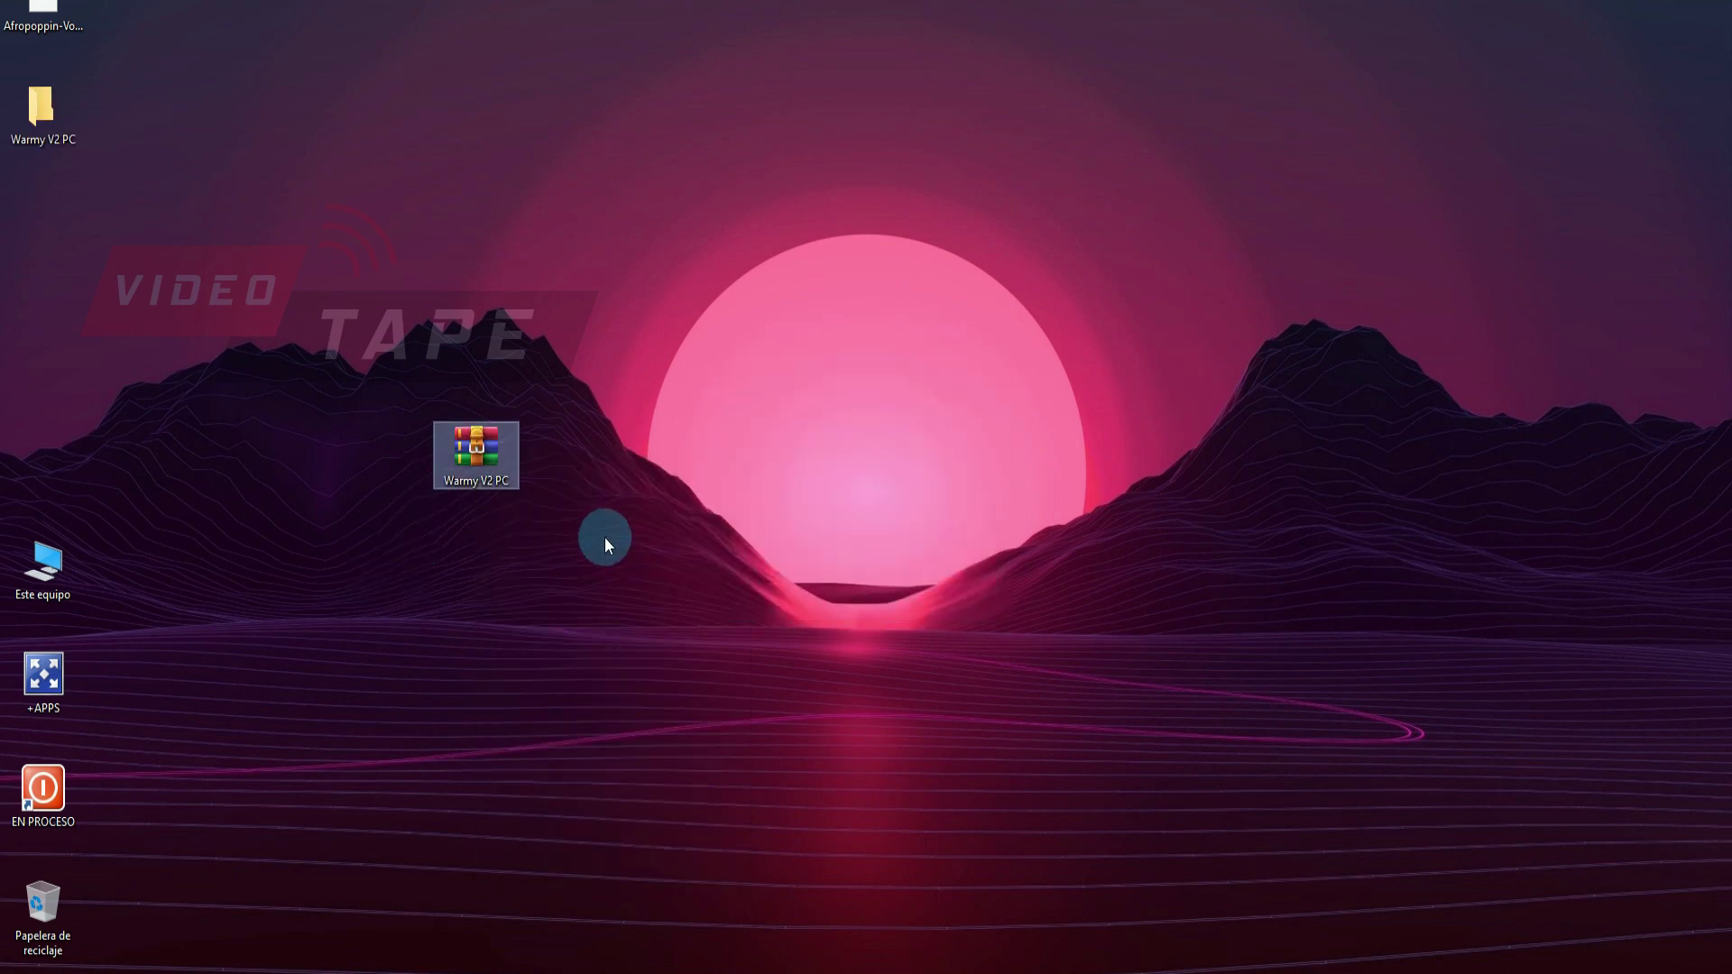
drag(38, 149, 380, 445)
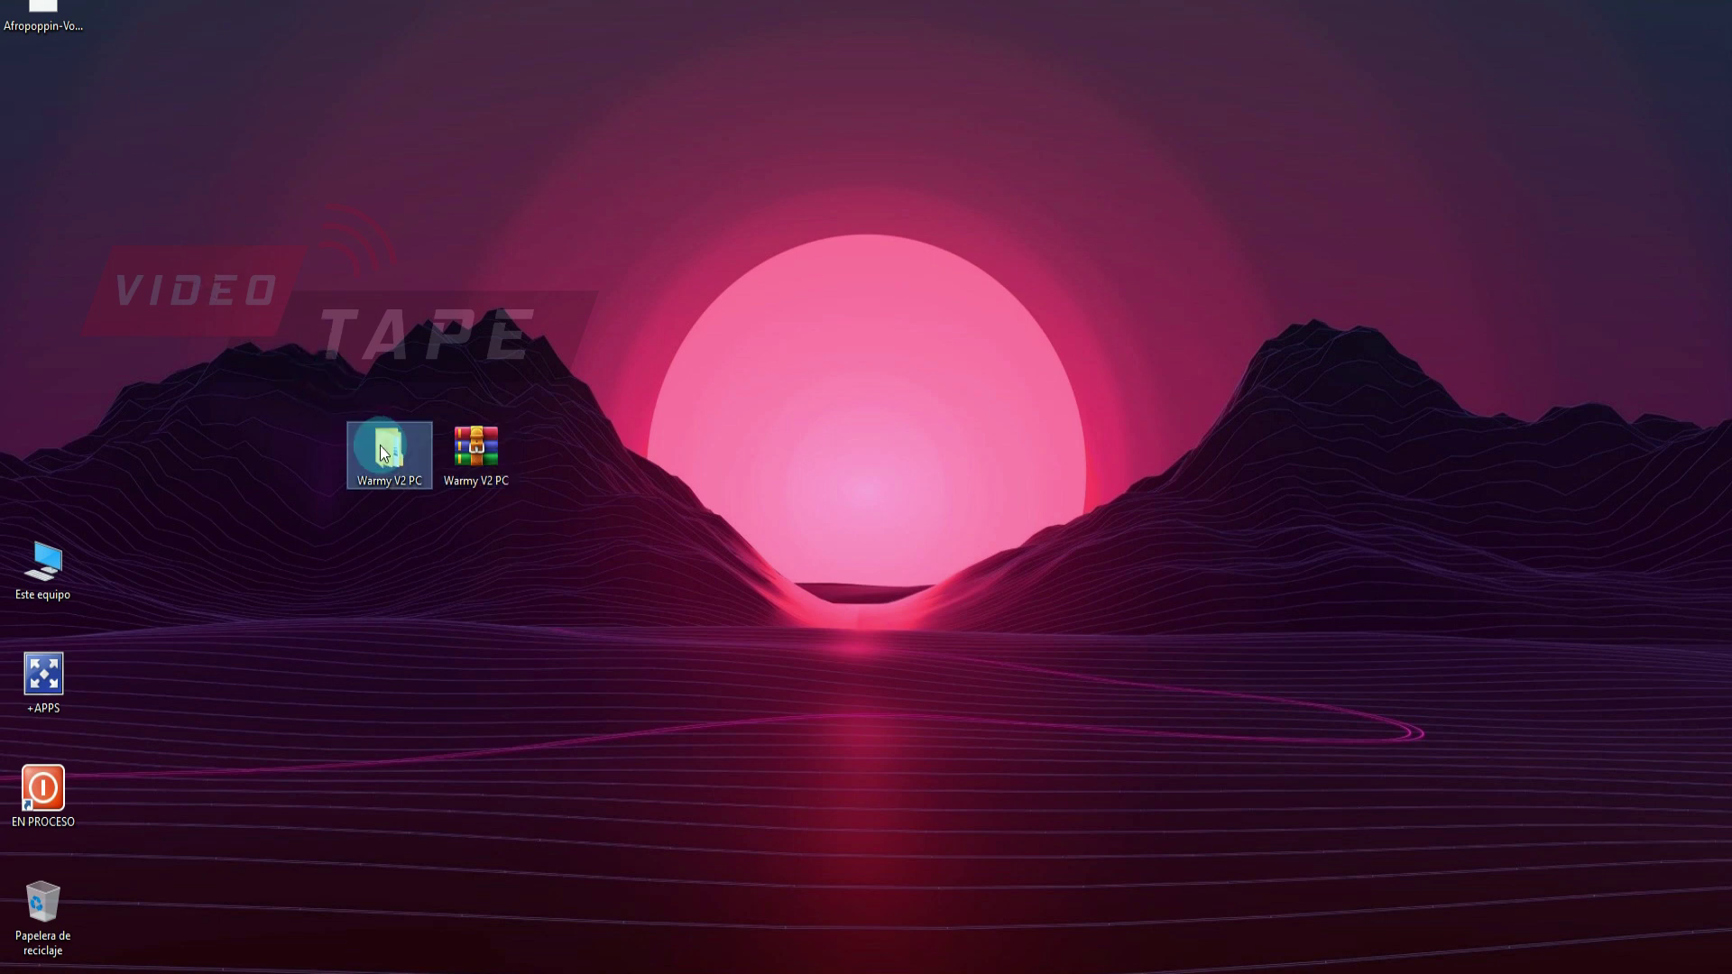
Step: Copy Warmy EP1A V2.vst3 from the VST3 subfolder of the extracted Warmy V2 PC folder
double_click(385, 454)
double_click(741, 429)
drag(858, 227, 723, 226)
click(577, 431)
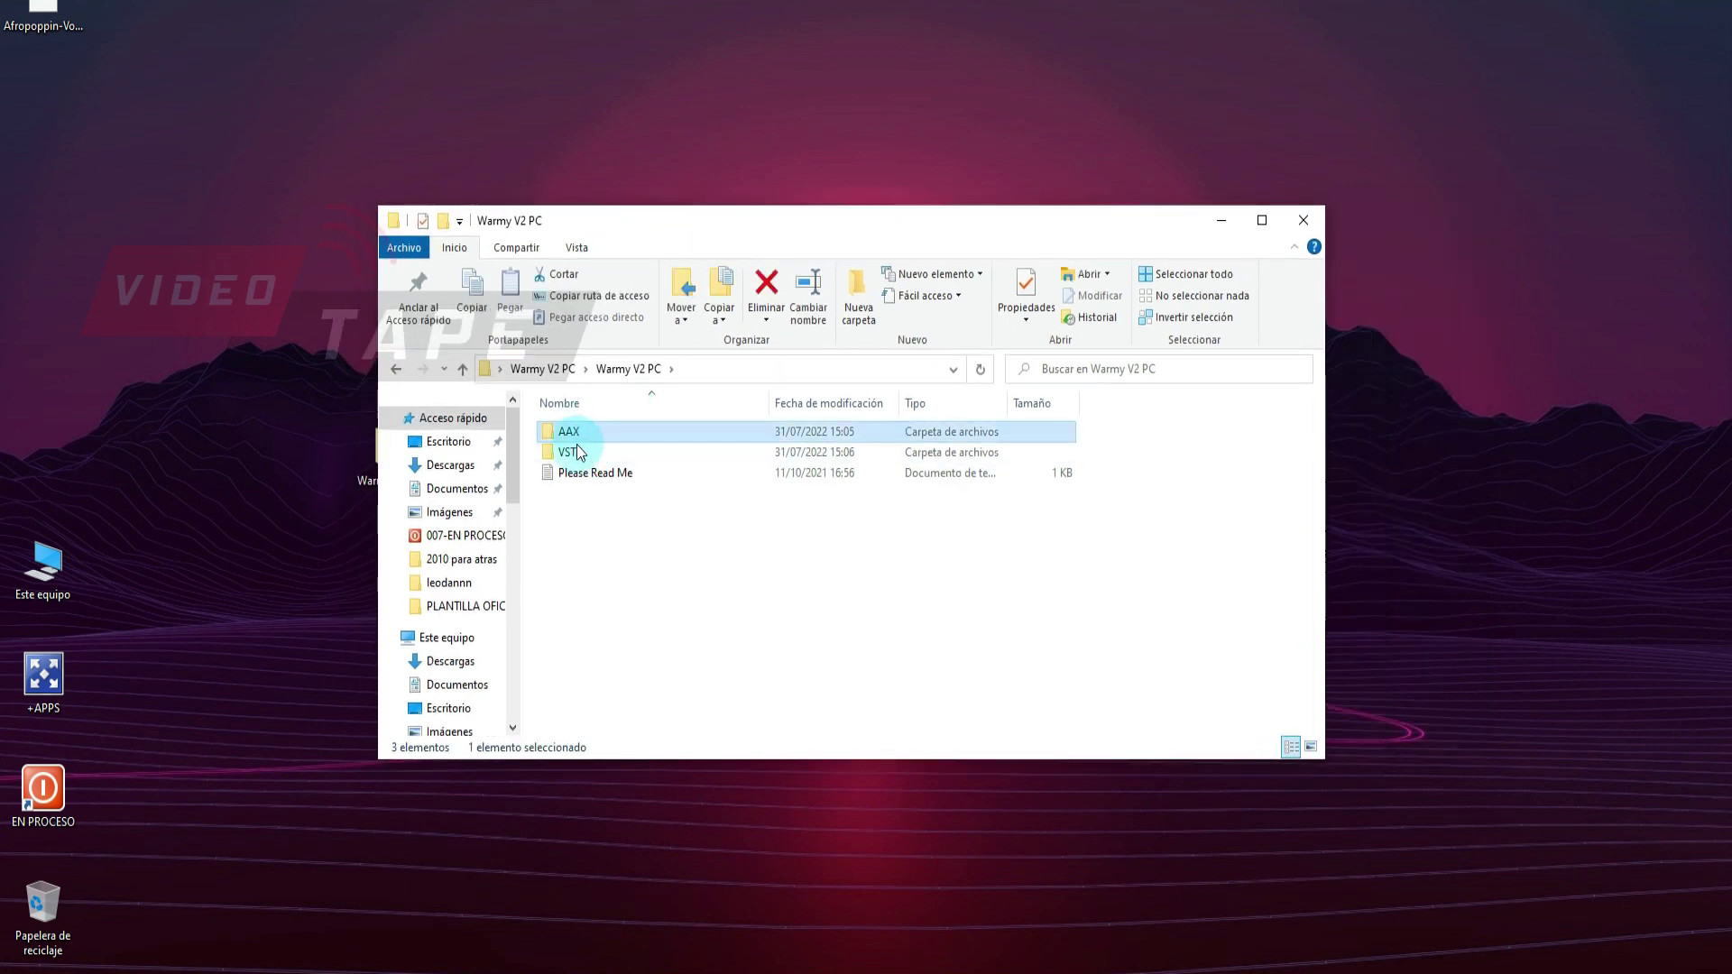
double_click(583, 453)
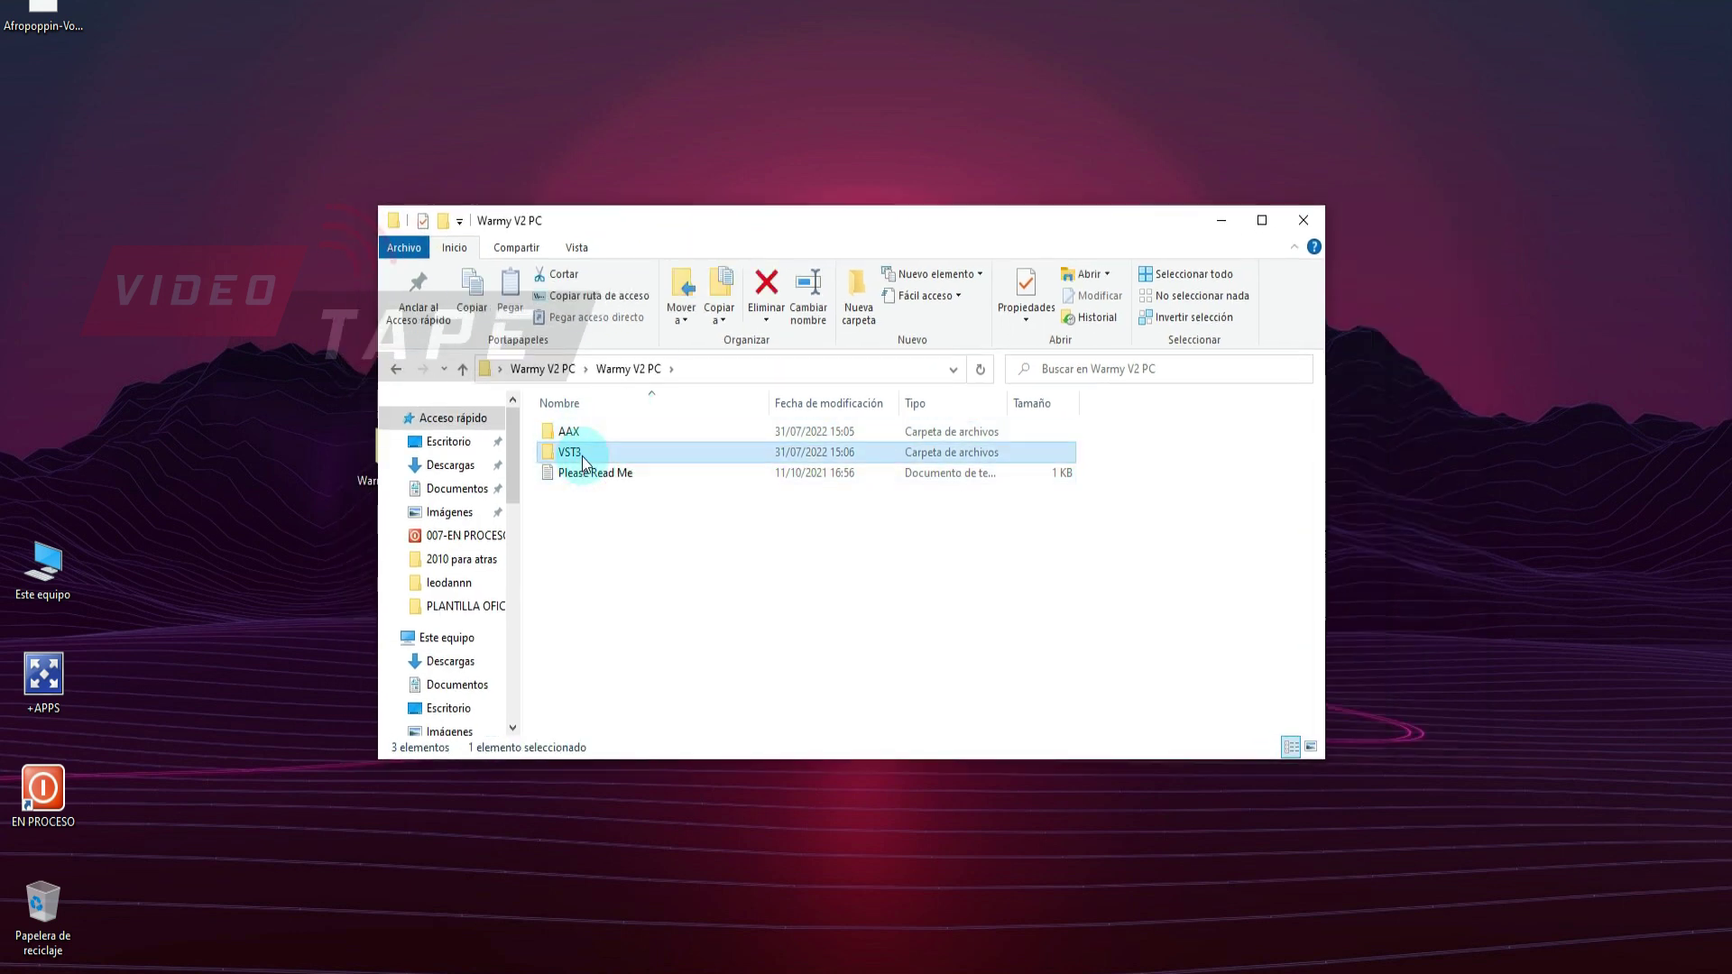
click(603, 441)
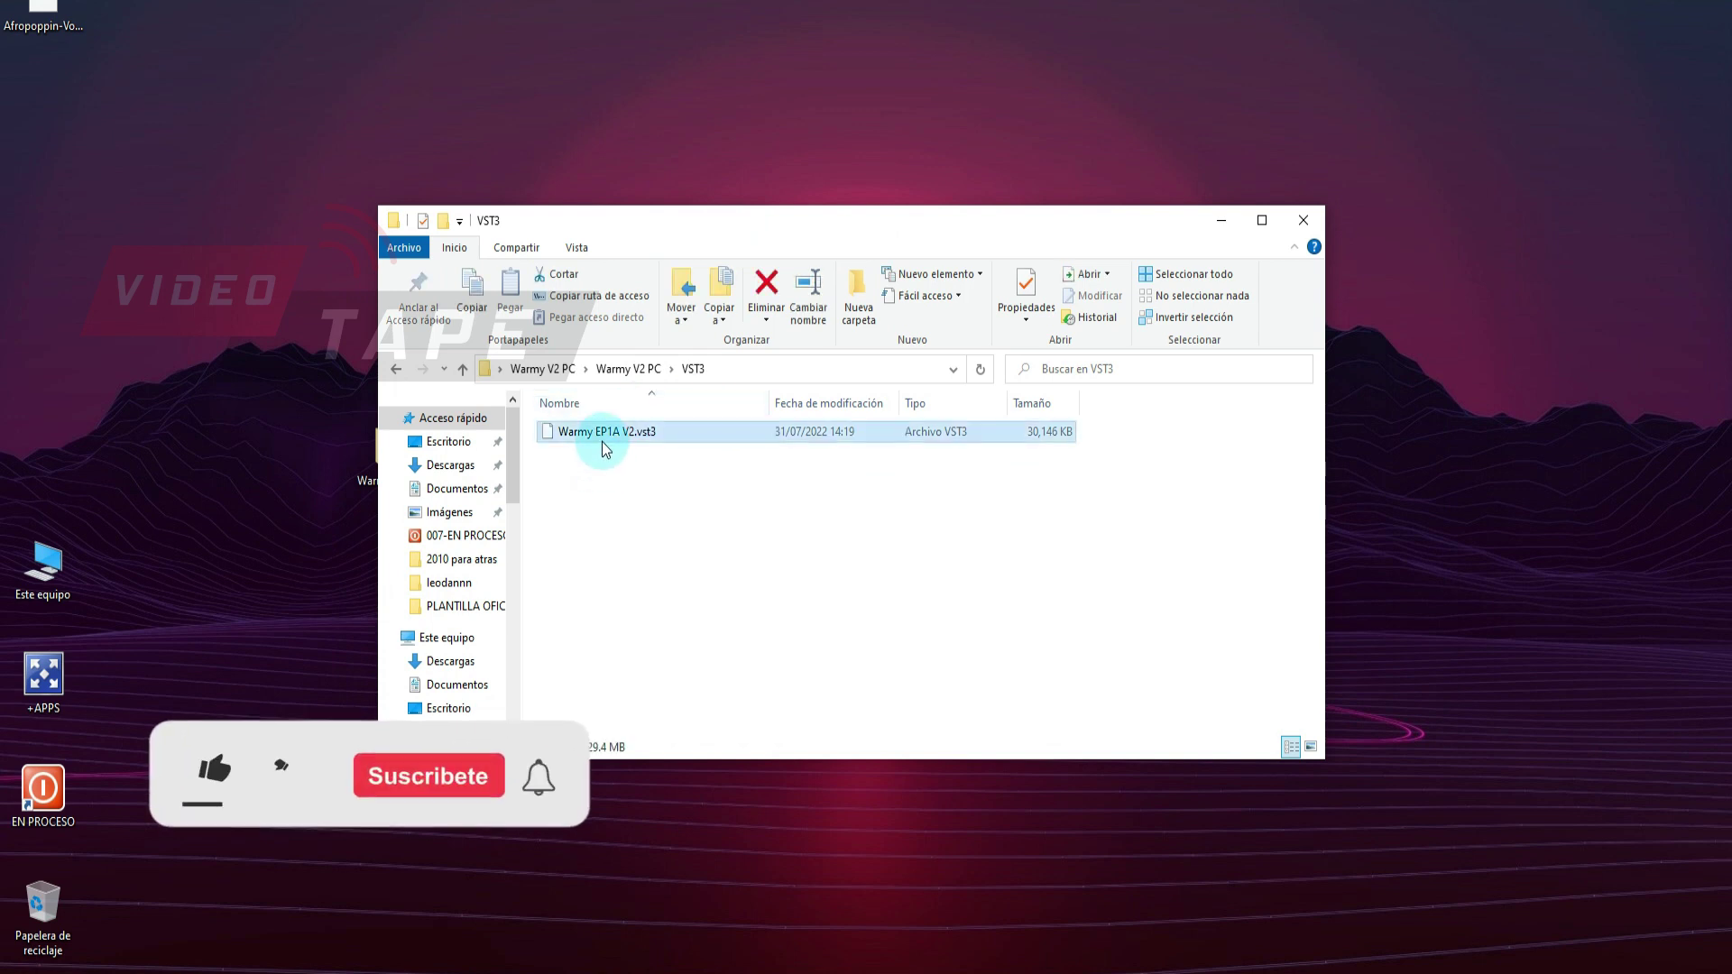
right_click(603, 441)
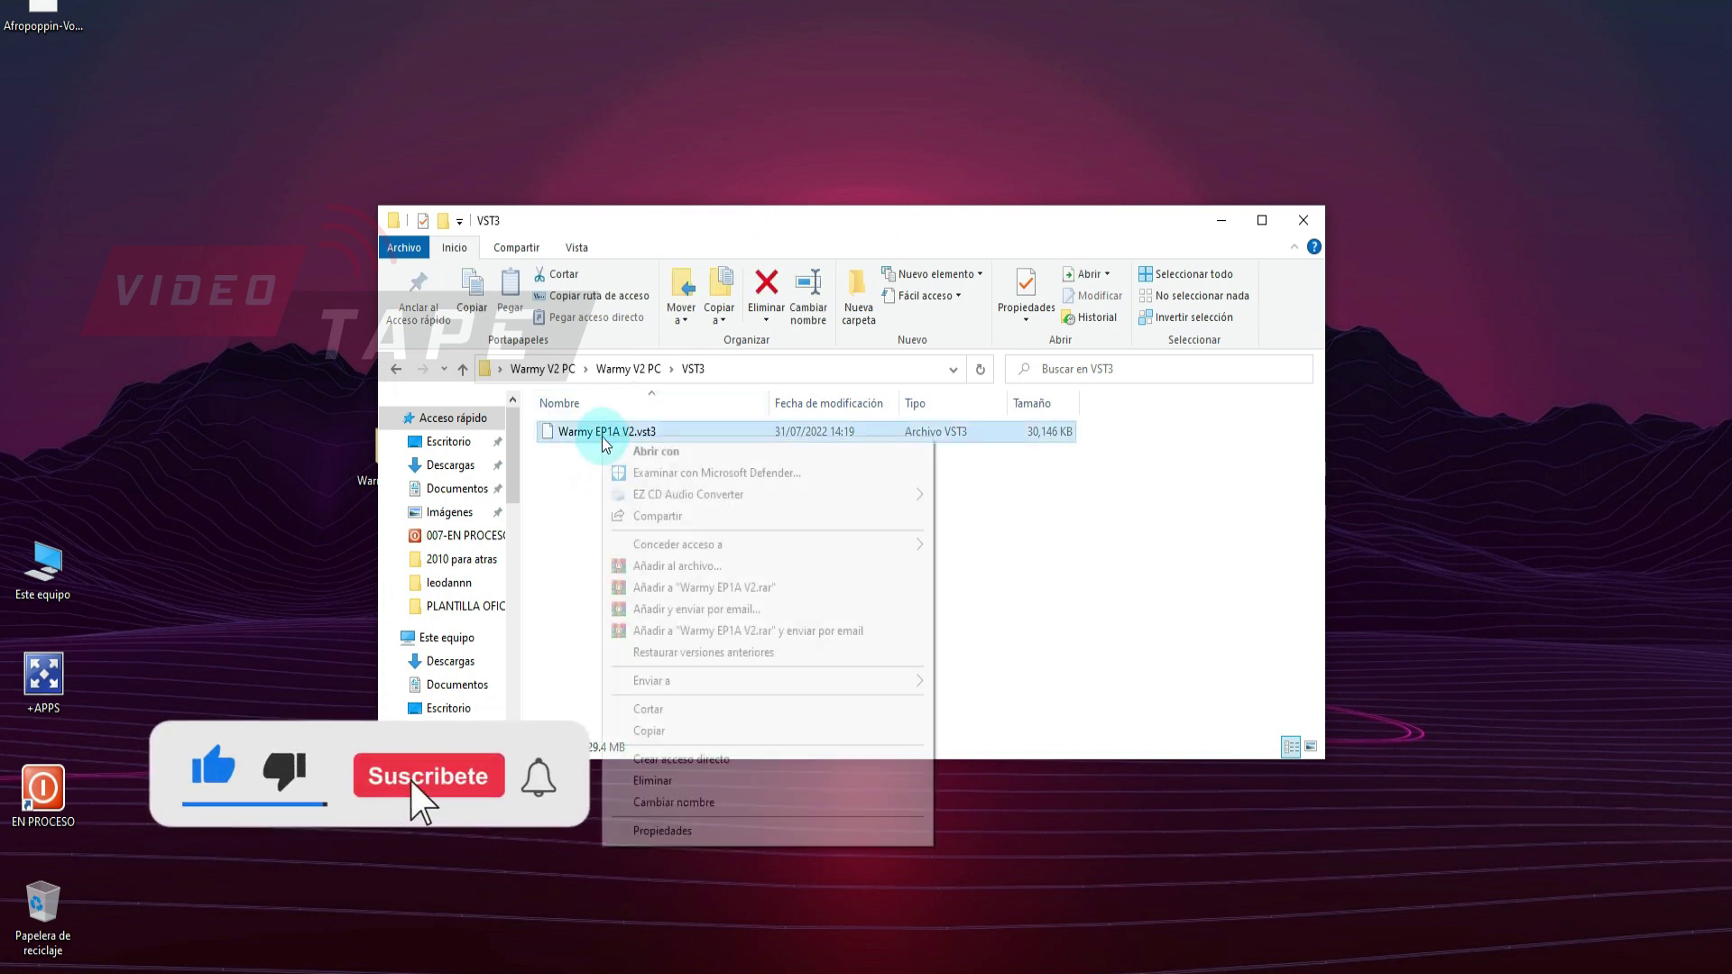
click(649, 730)
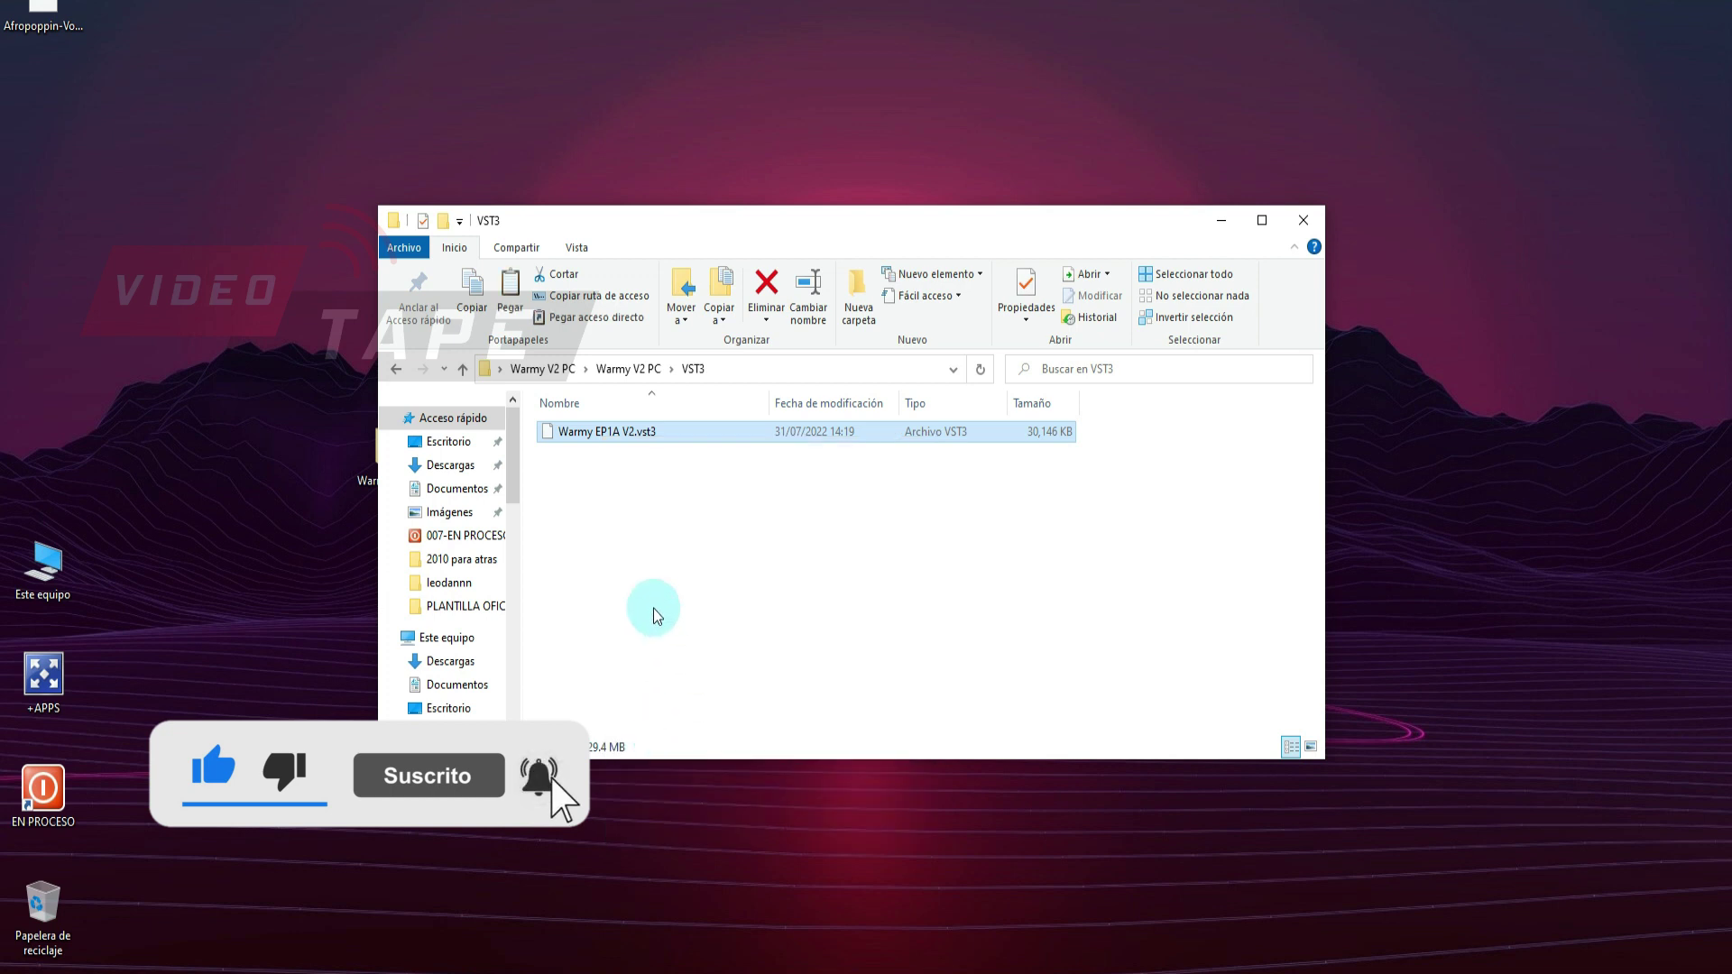
Step: Go to the VST3 folder under Archivos de programa > Common Files on the C: drive
click(446, 638)
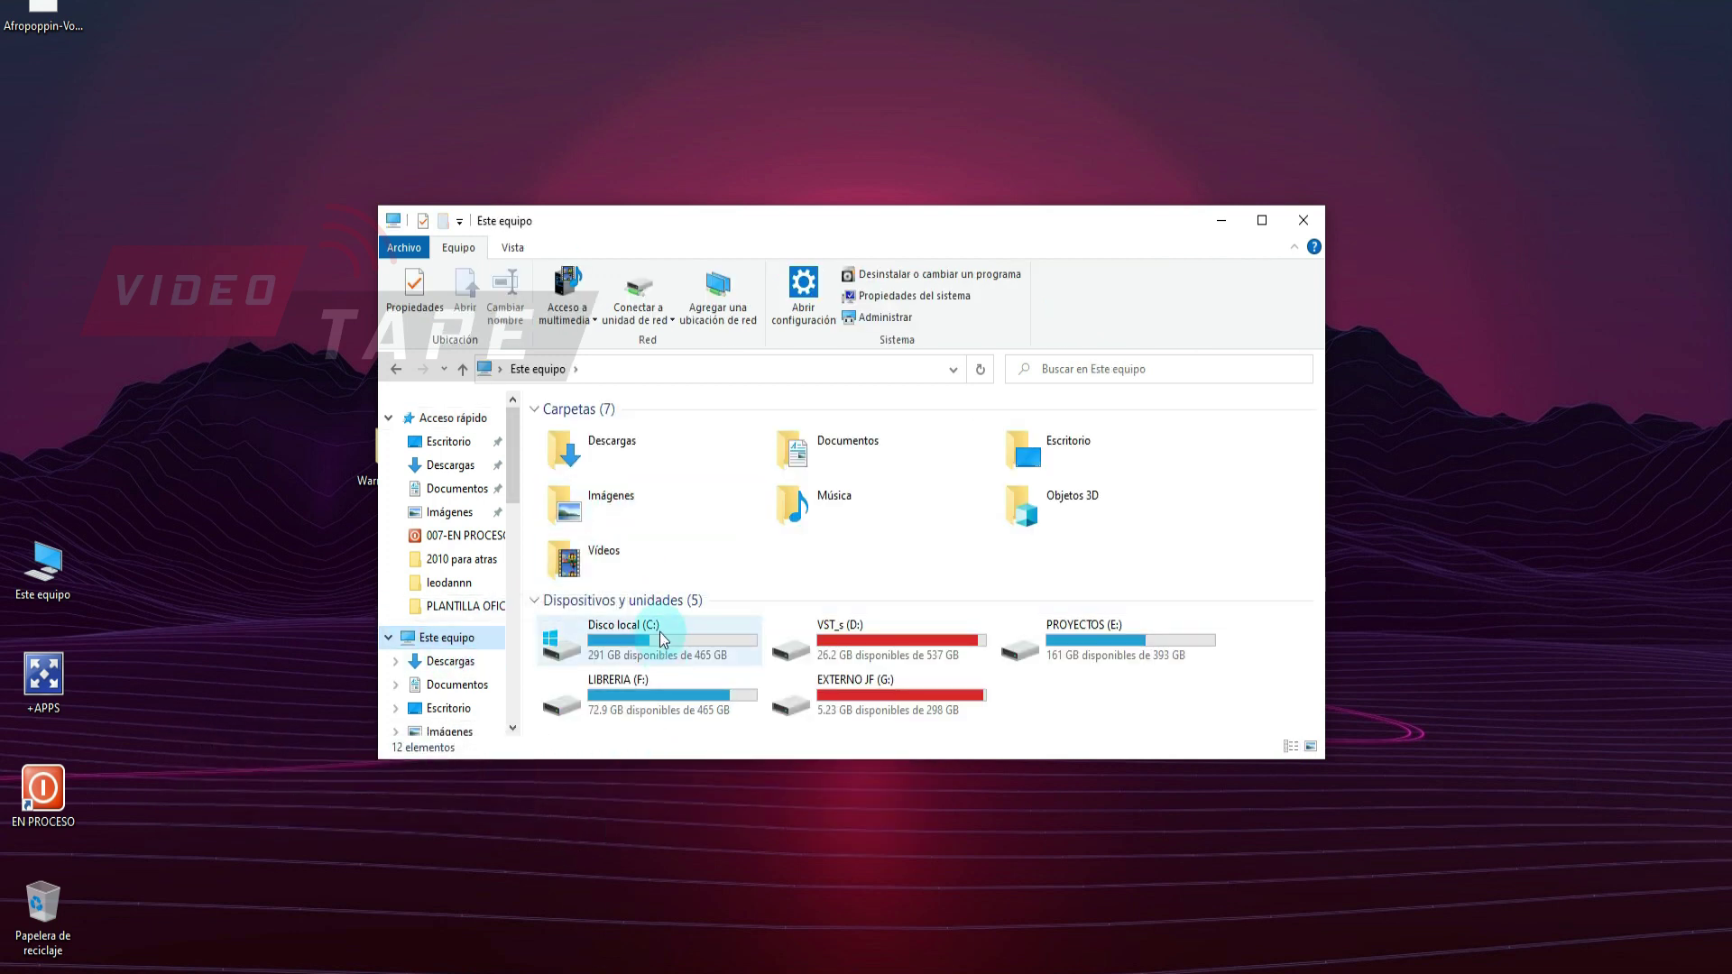
double_click(658, 632)
click(637, 454)
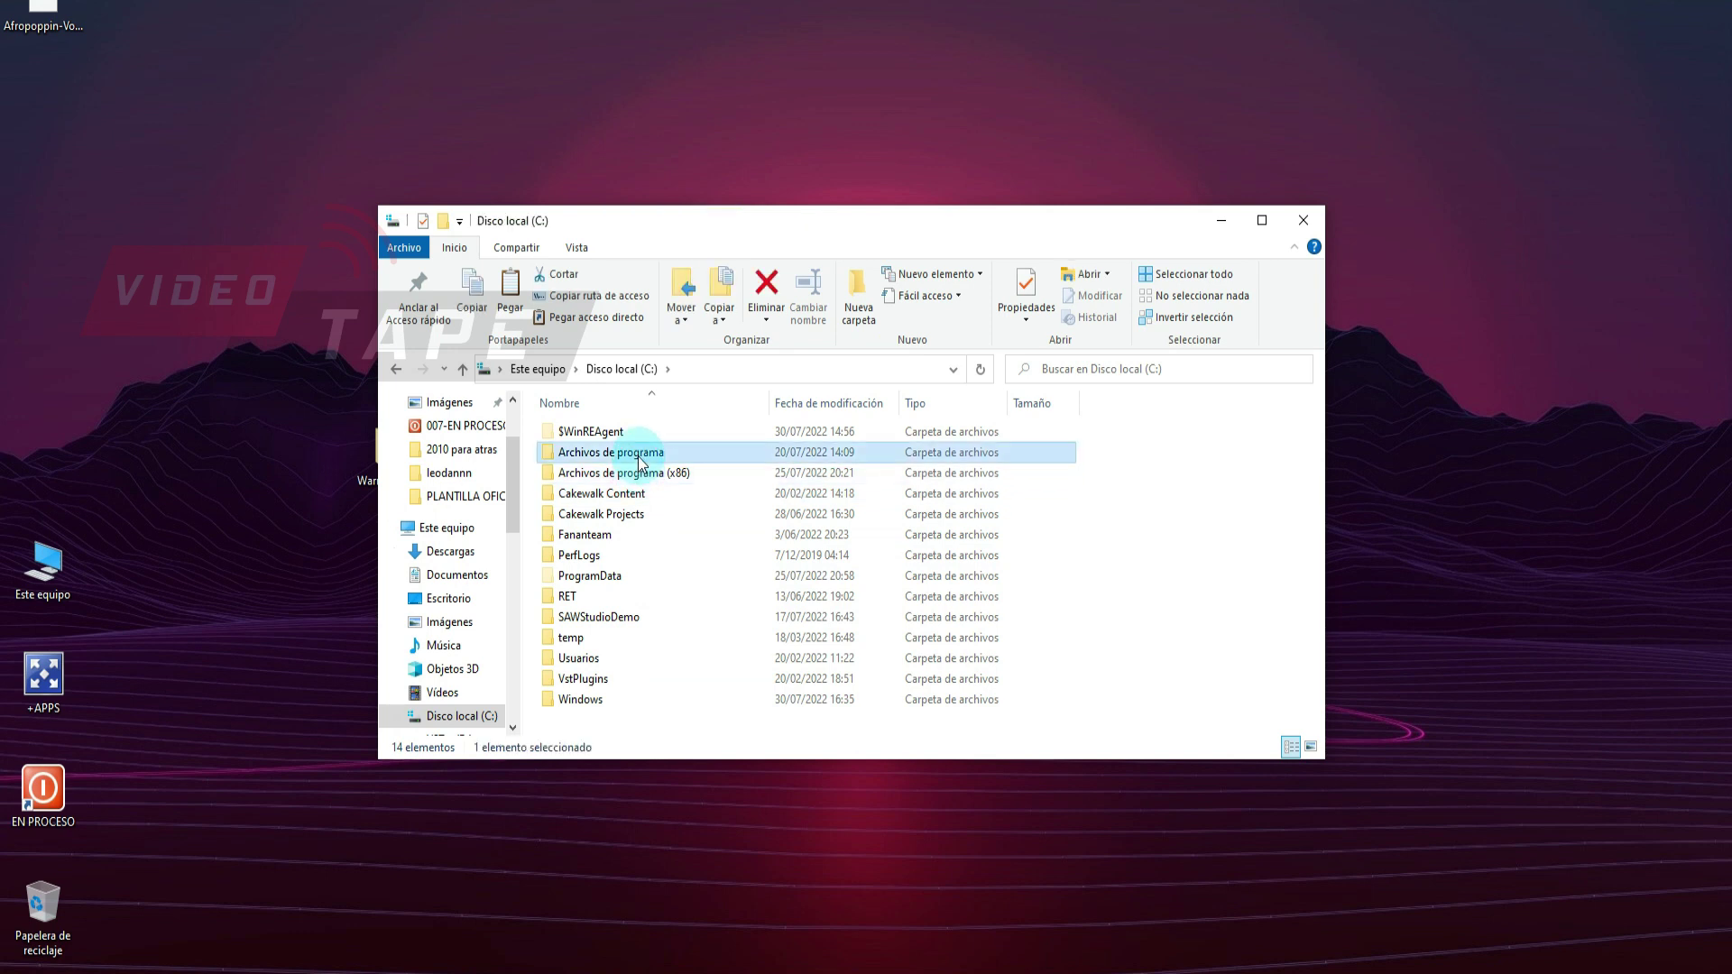
double_click(637, 457)
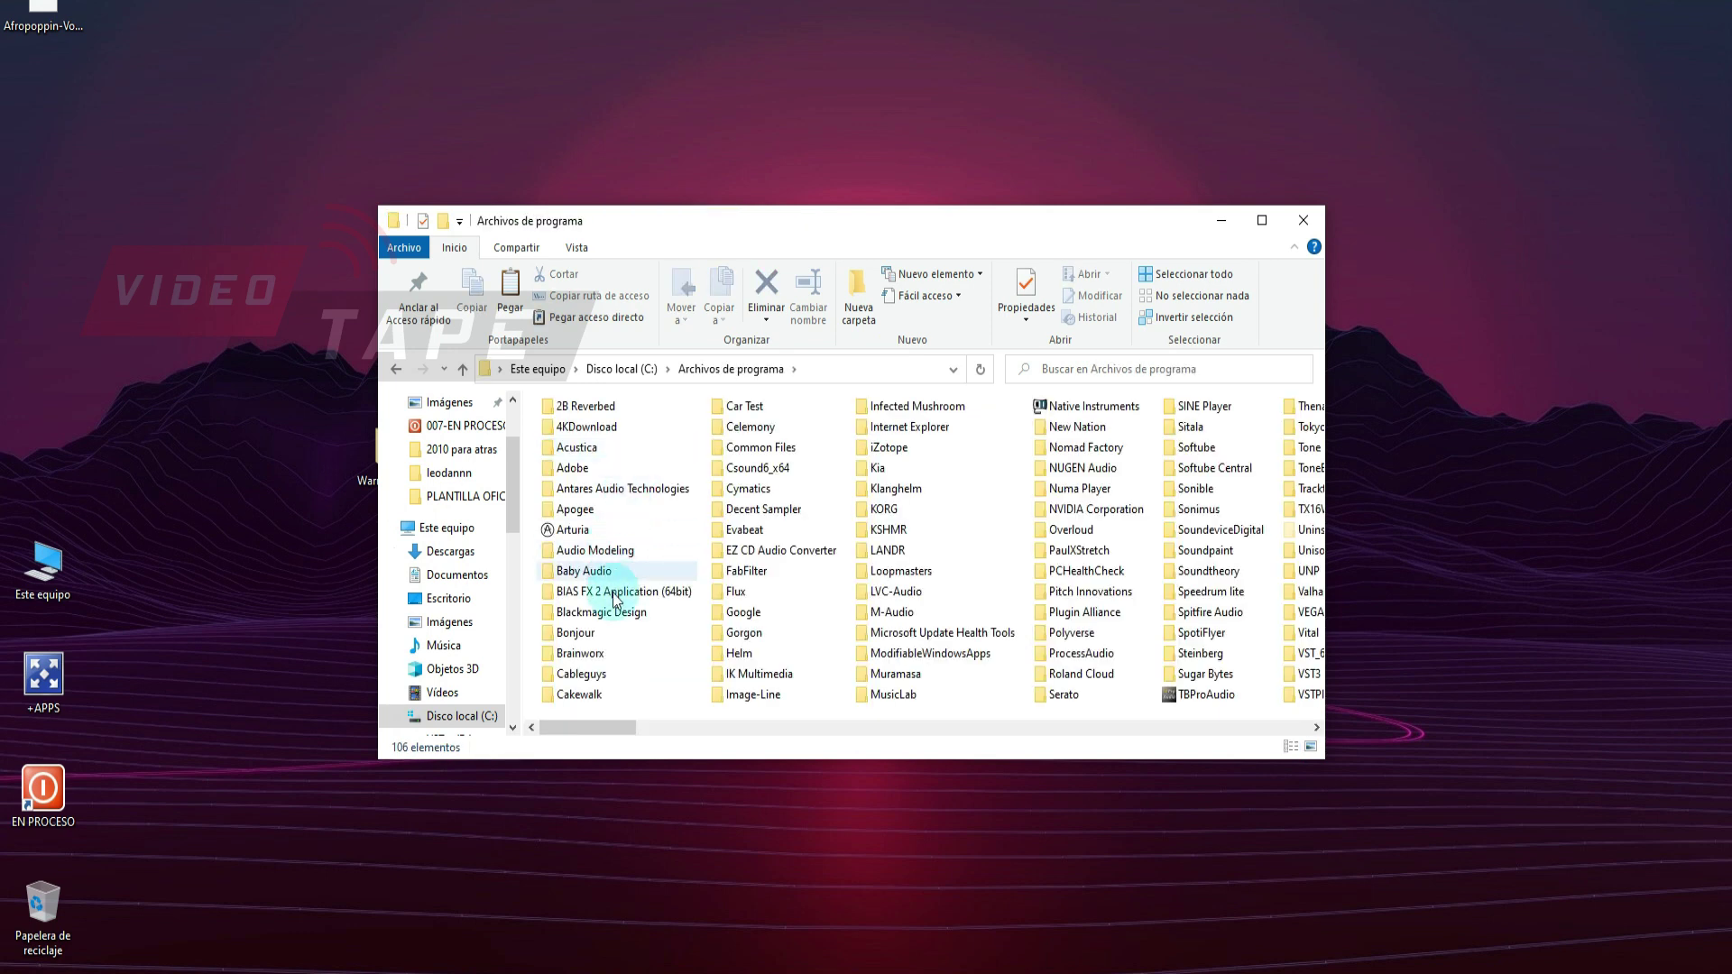
double_click(757, 448)
click(756, 467)
double_click(728, 469)
scroll(918, 491, down, 10)
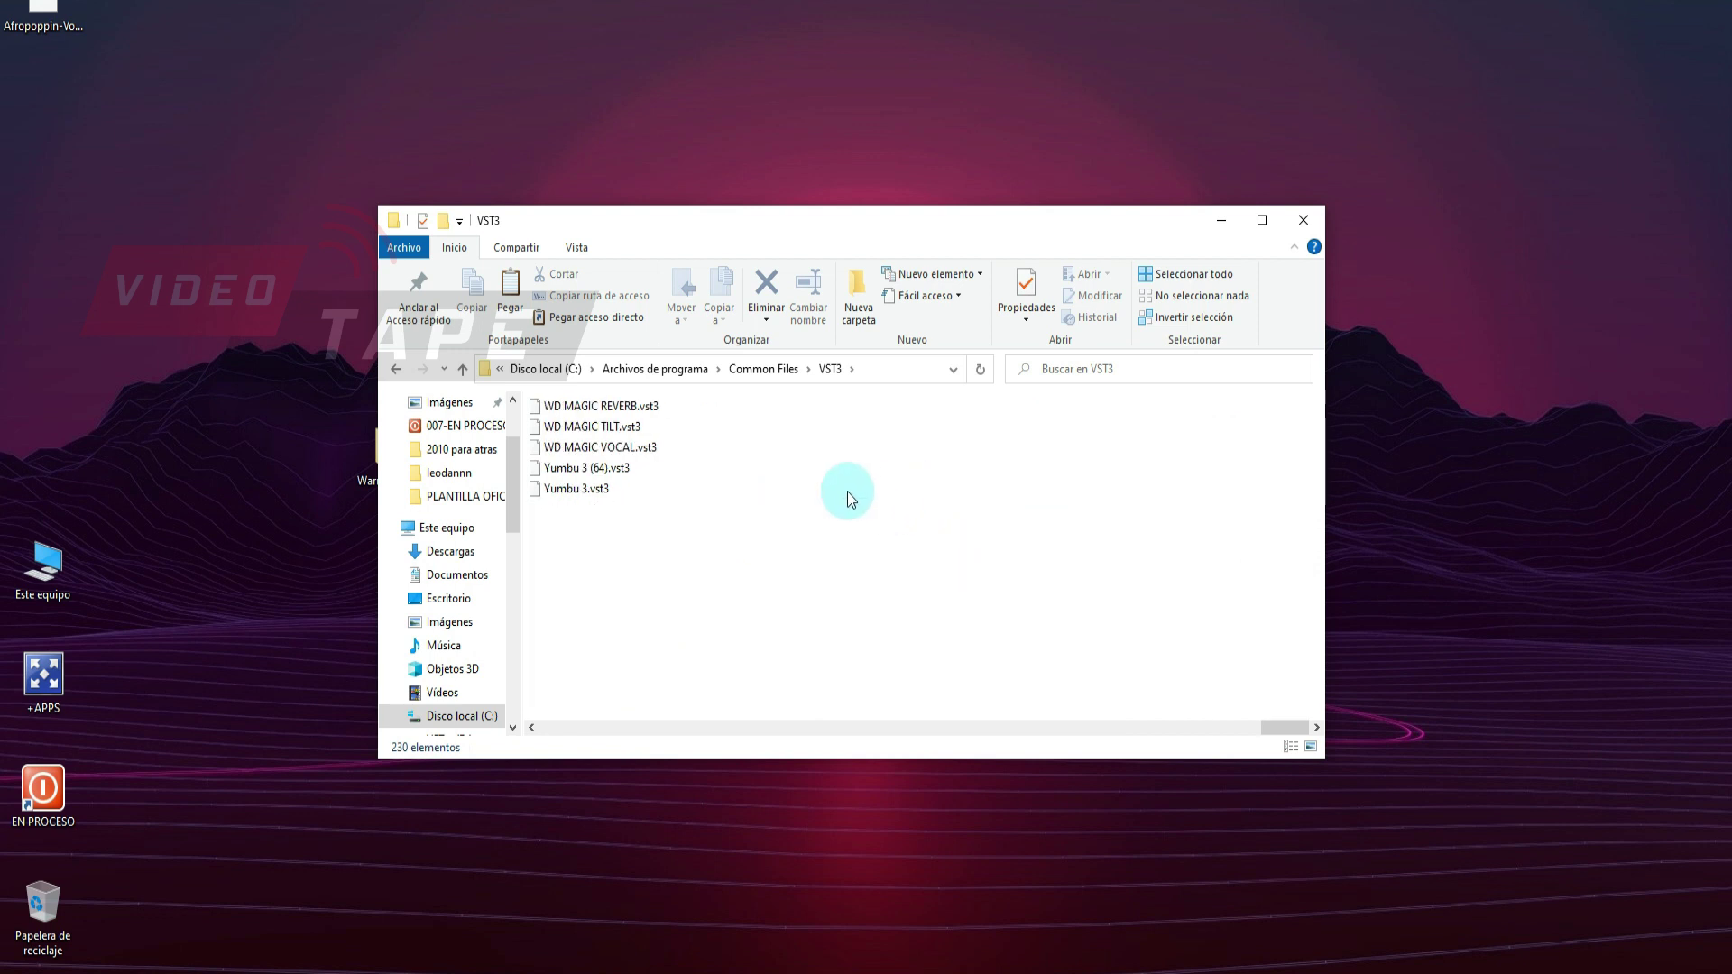
Step: Paste the copied plugin file into the Common Files VST3 folder and close the folder window
right_click(847, 491)
click(918, 628)
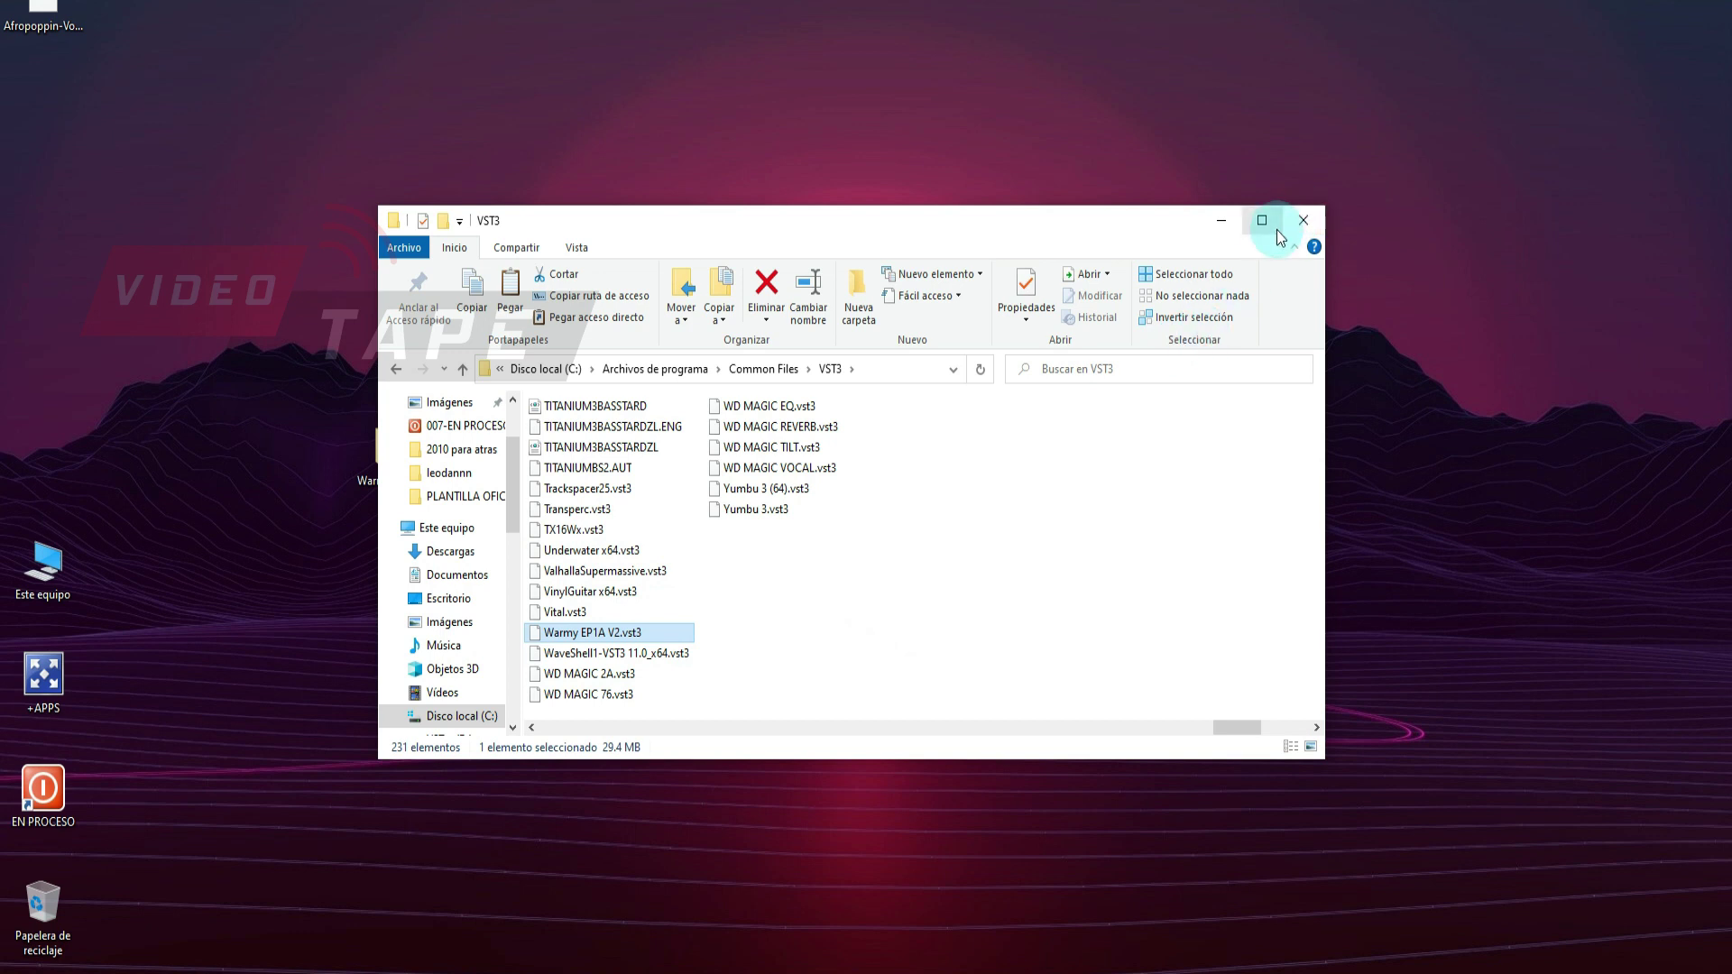
click(1303, 219)
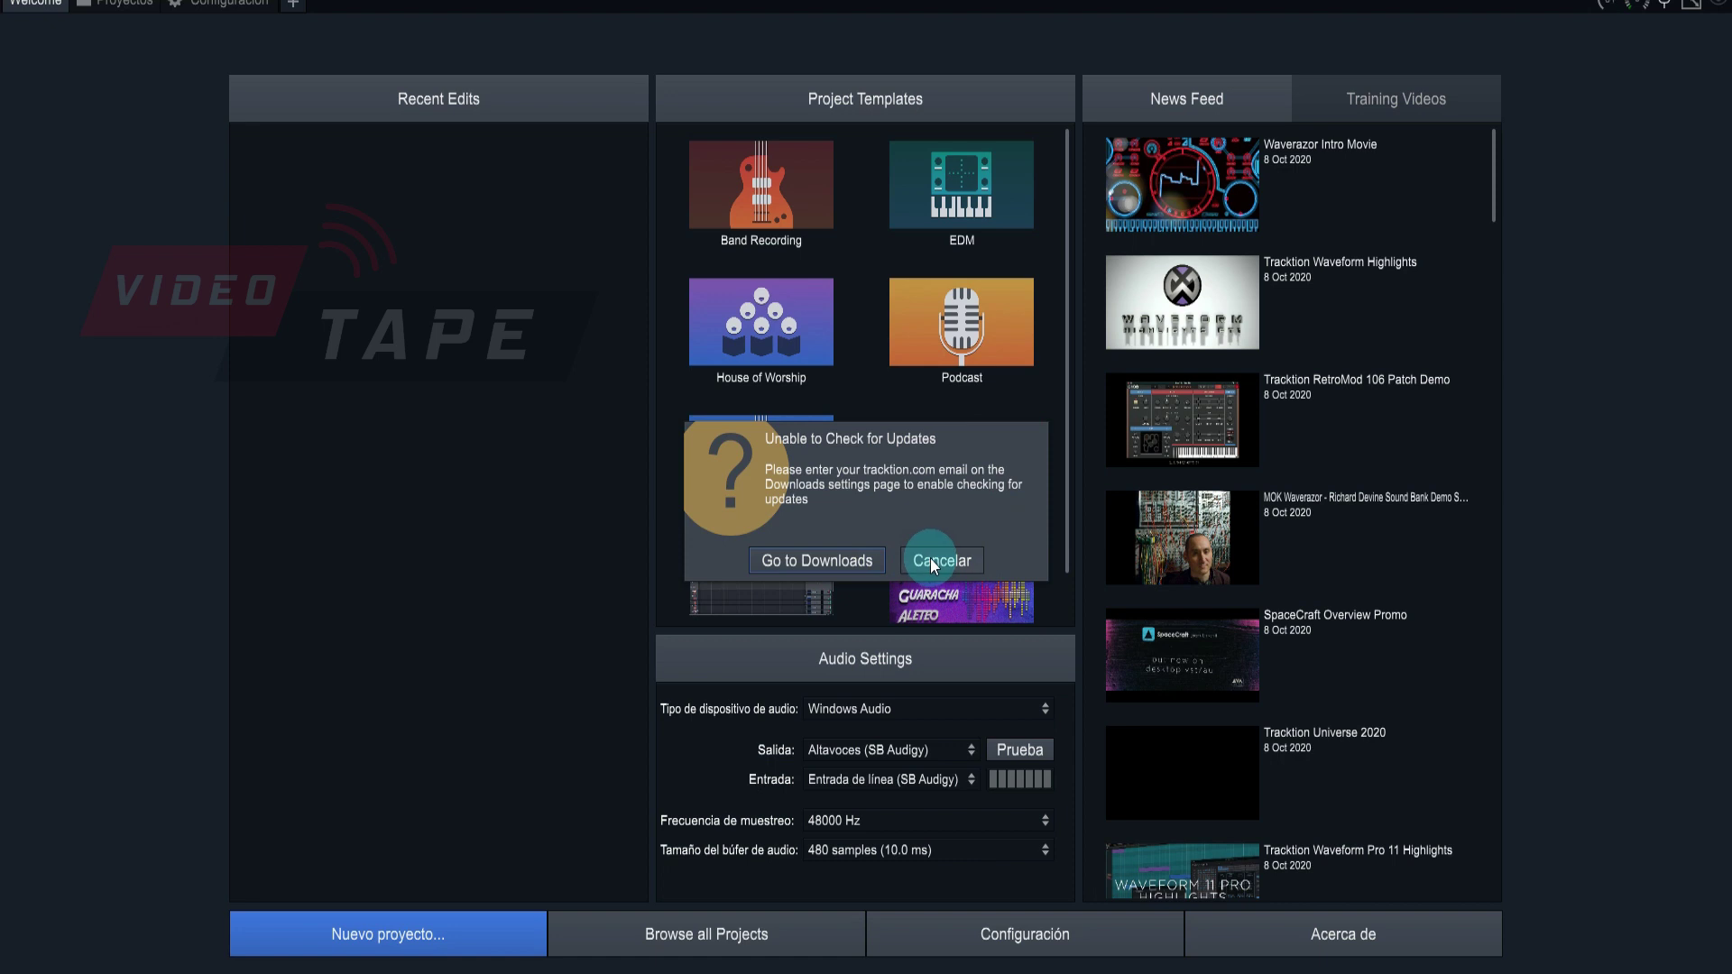
Step: In Waveform FREE, dismiss the update check and scan the newly found plugins
click(928, 562)
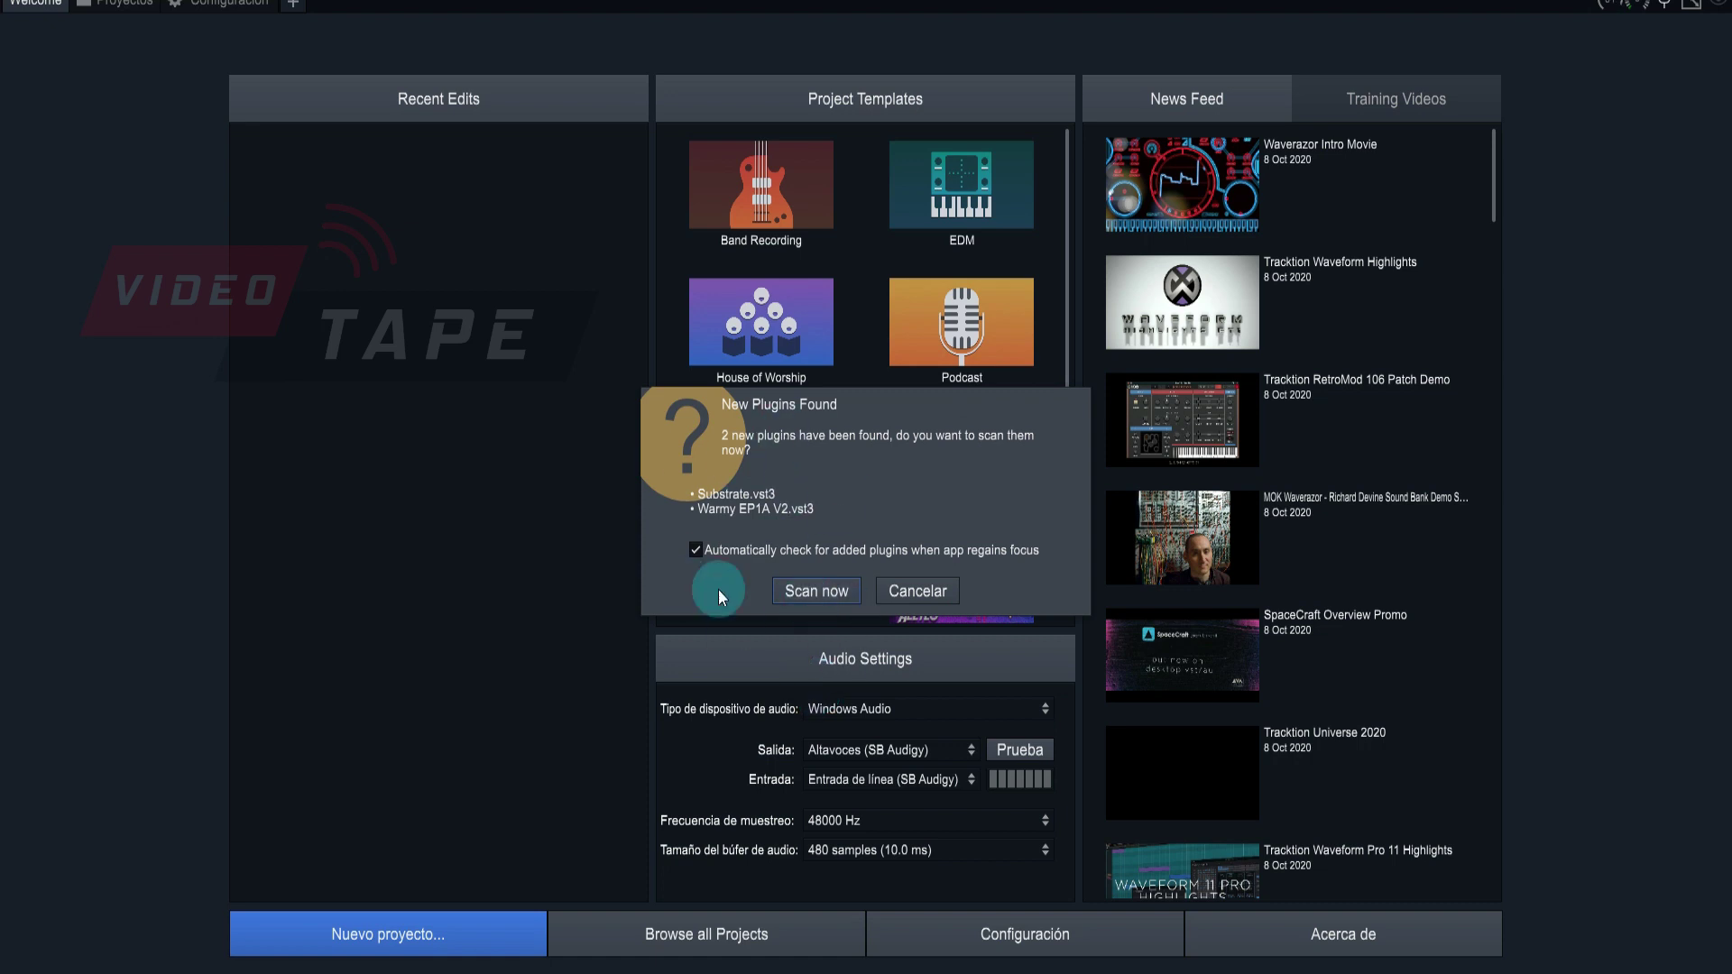
click(821, 593)
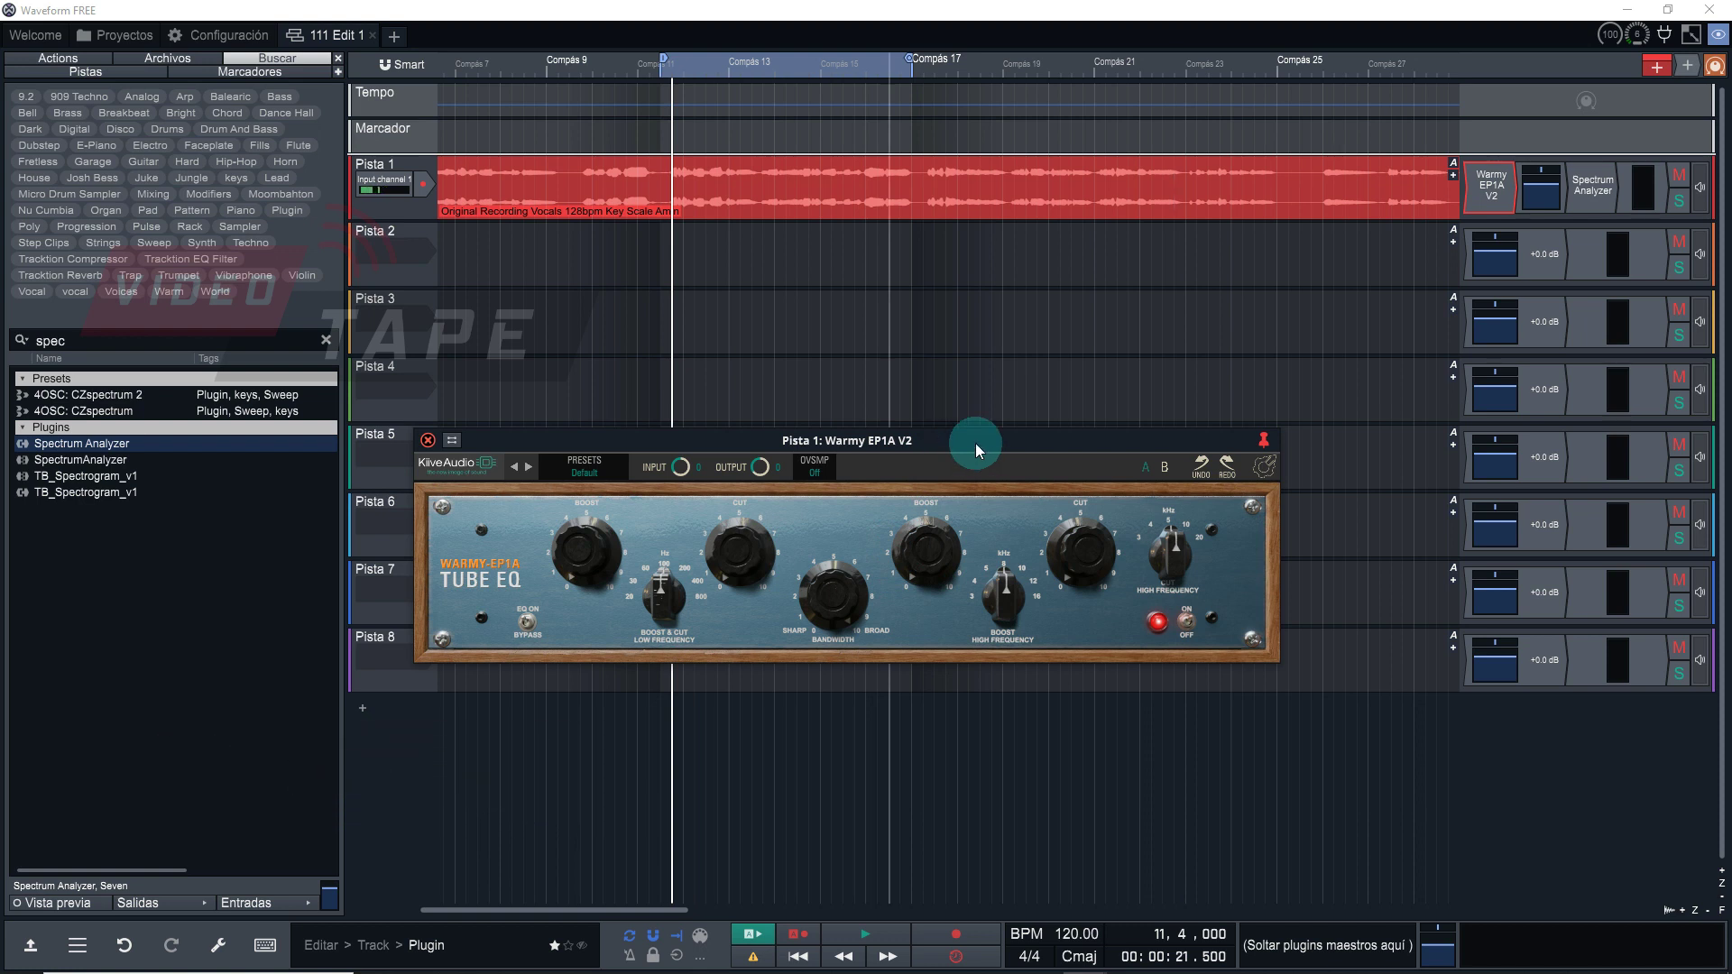
Step: Play the Pista 1 vocal from bar 11 with Warmy EP1A V2 at its default preset, then stop playback
drag(977, 451, 980, 434)
click(669, 274)
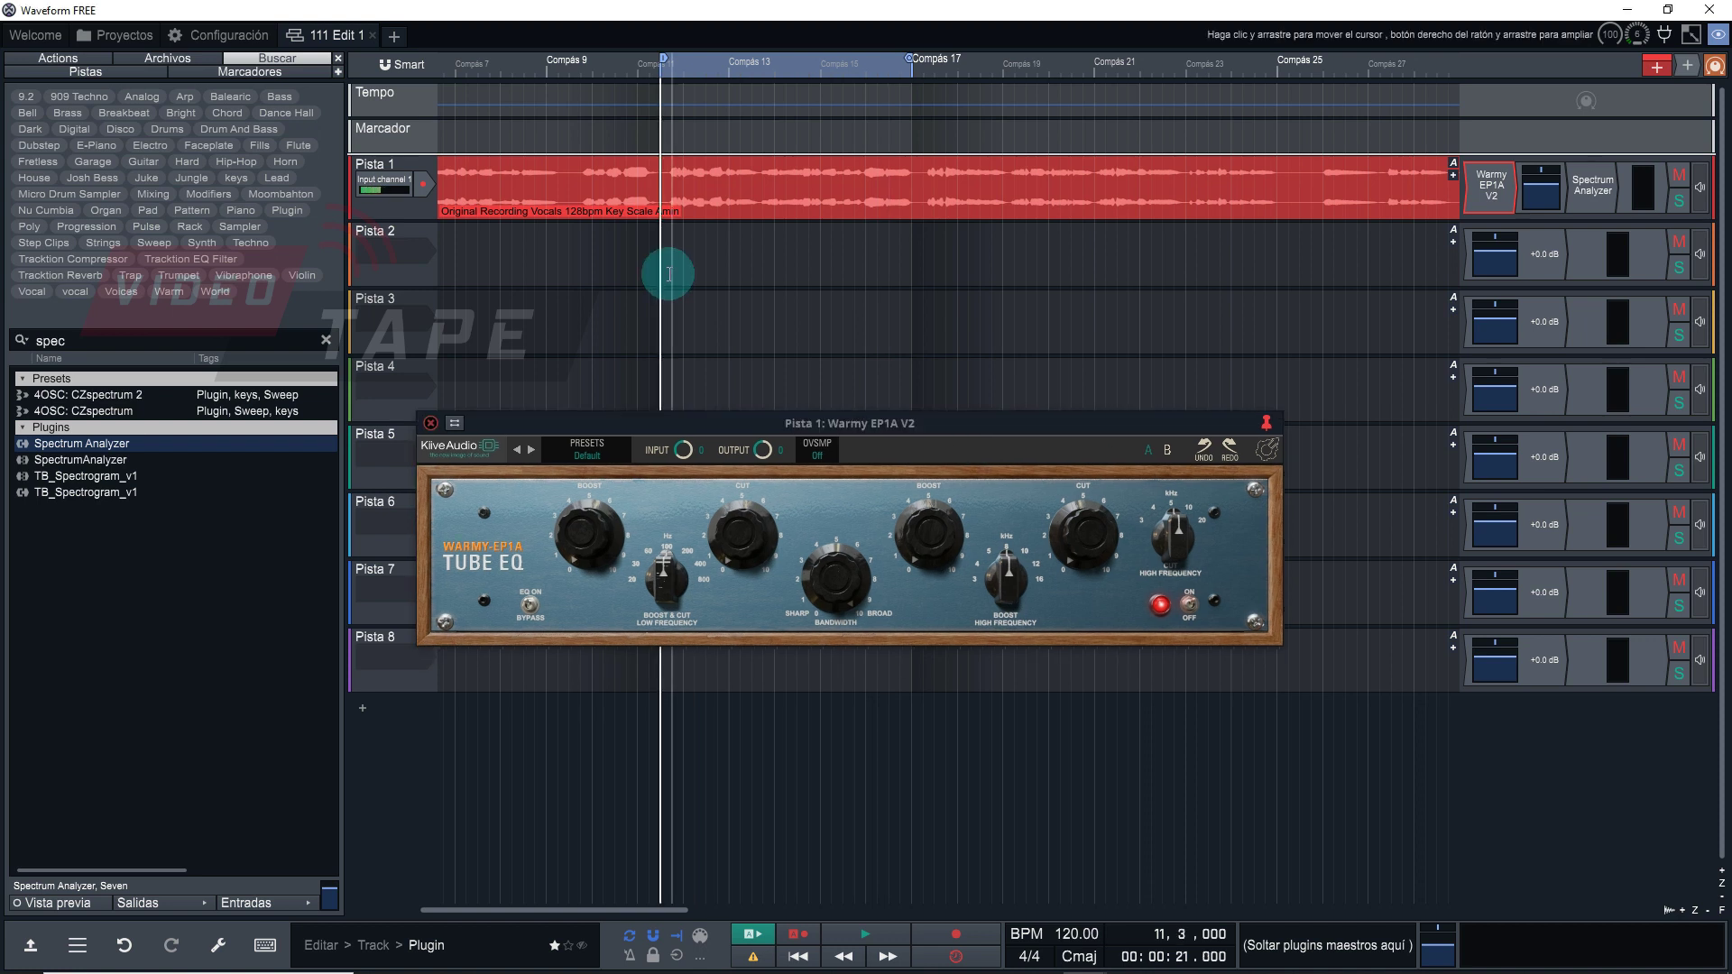
key(space)
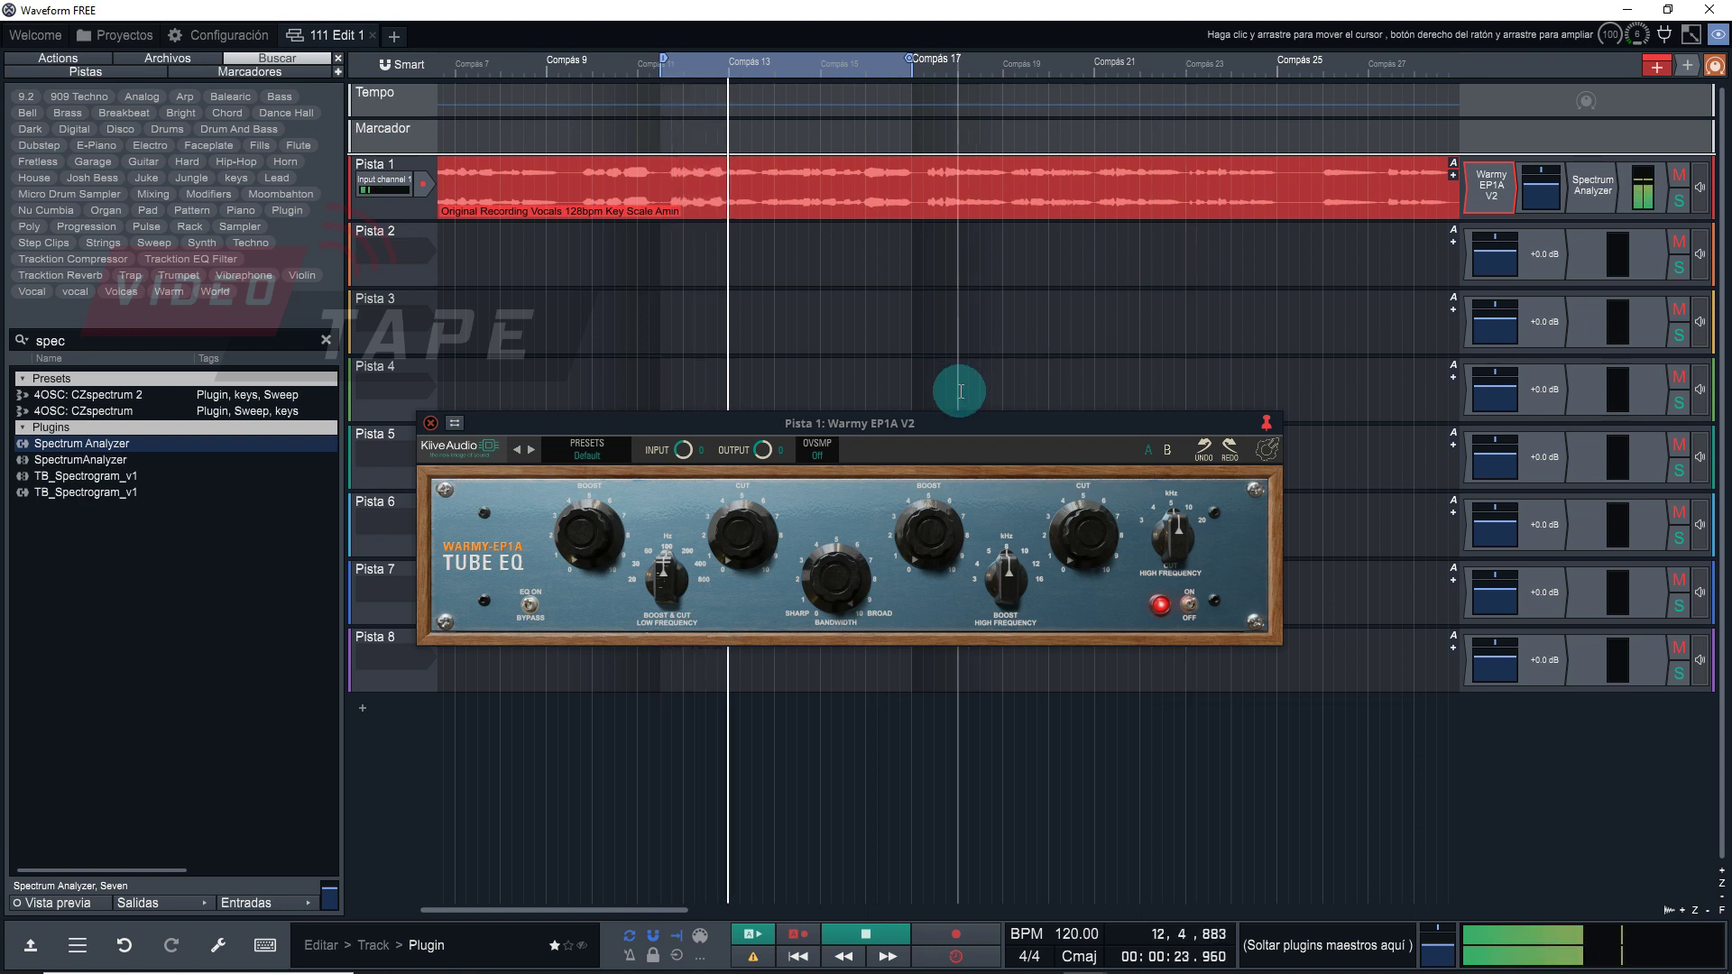
key(space)
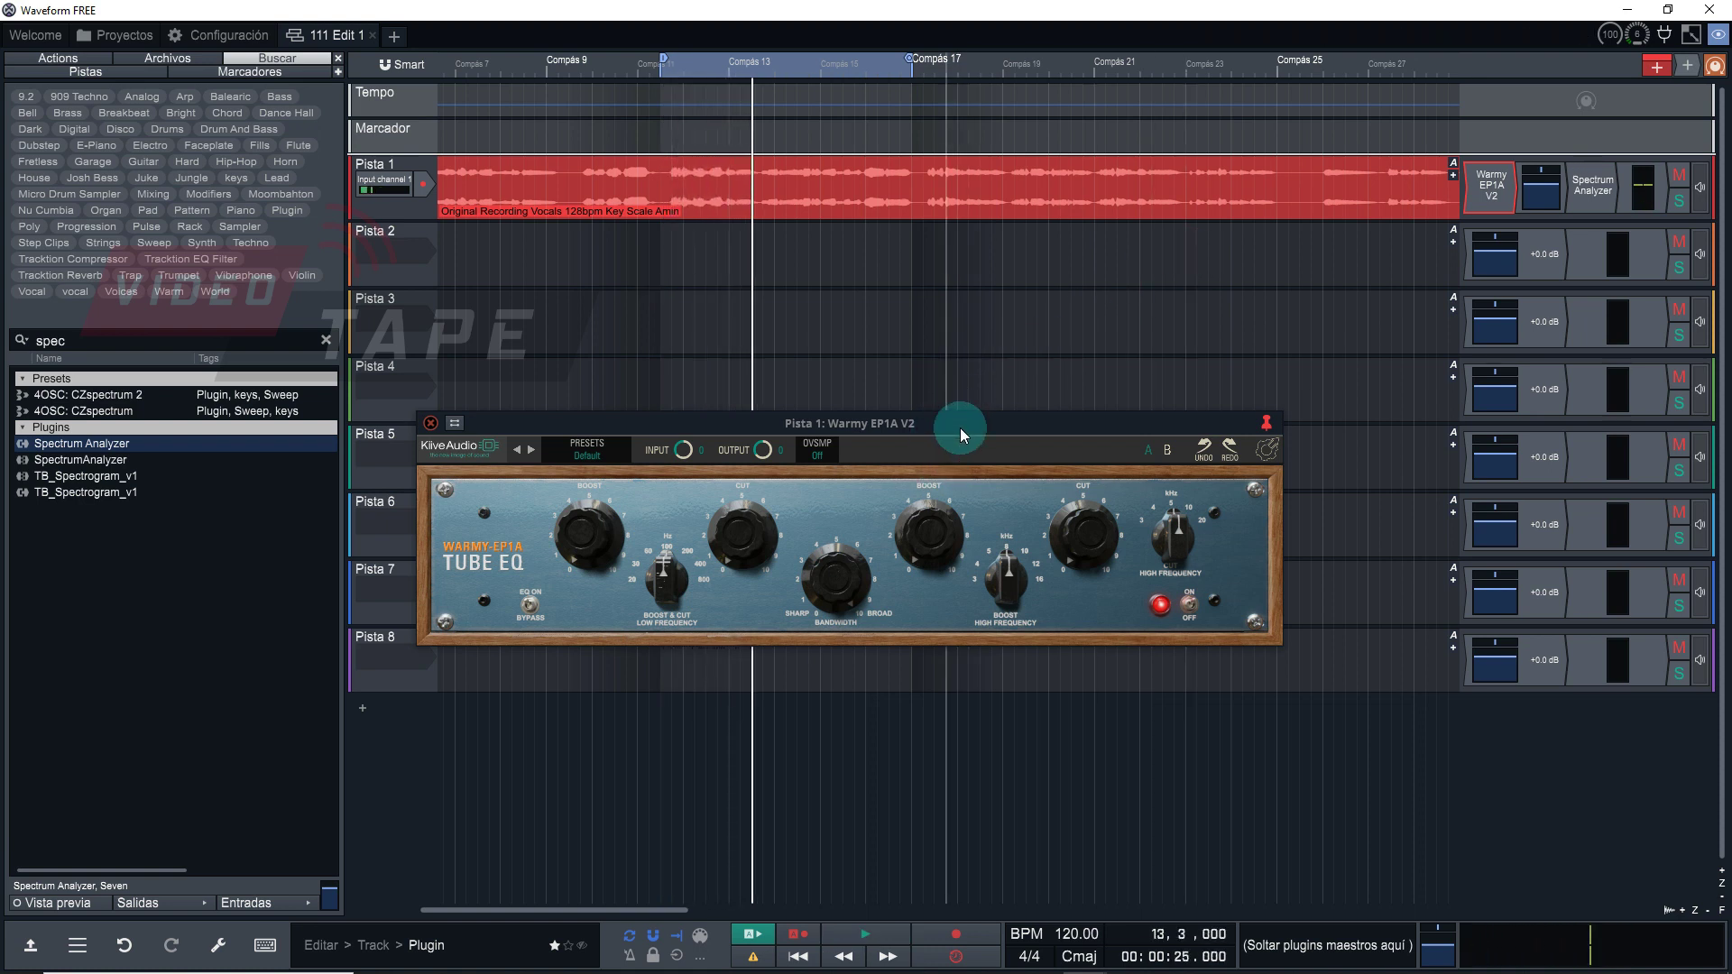
drag(959, 428, 965, 430)
Step: Play the vocal from bar 11 and adjust the low-frequency Boost knob of Warmy EP1A V2, keeping the Spectrum Analyzer in view
click(750, 485)
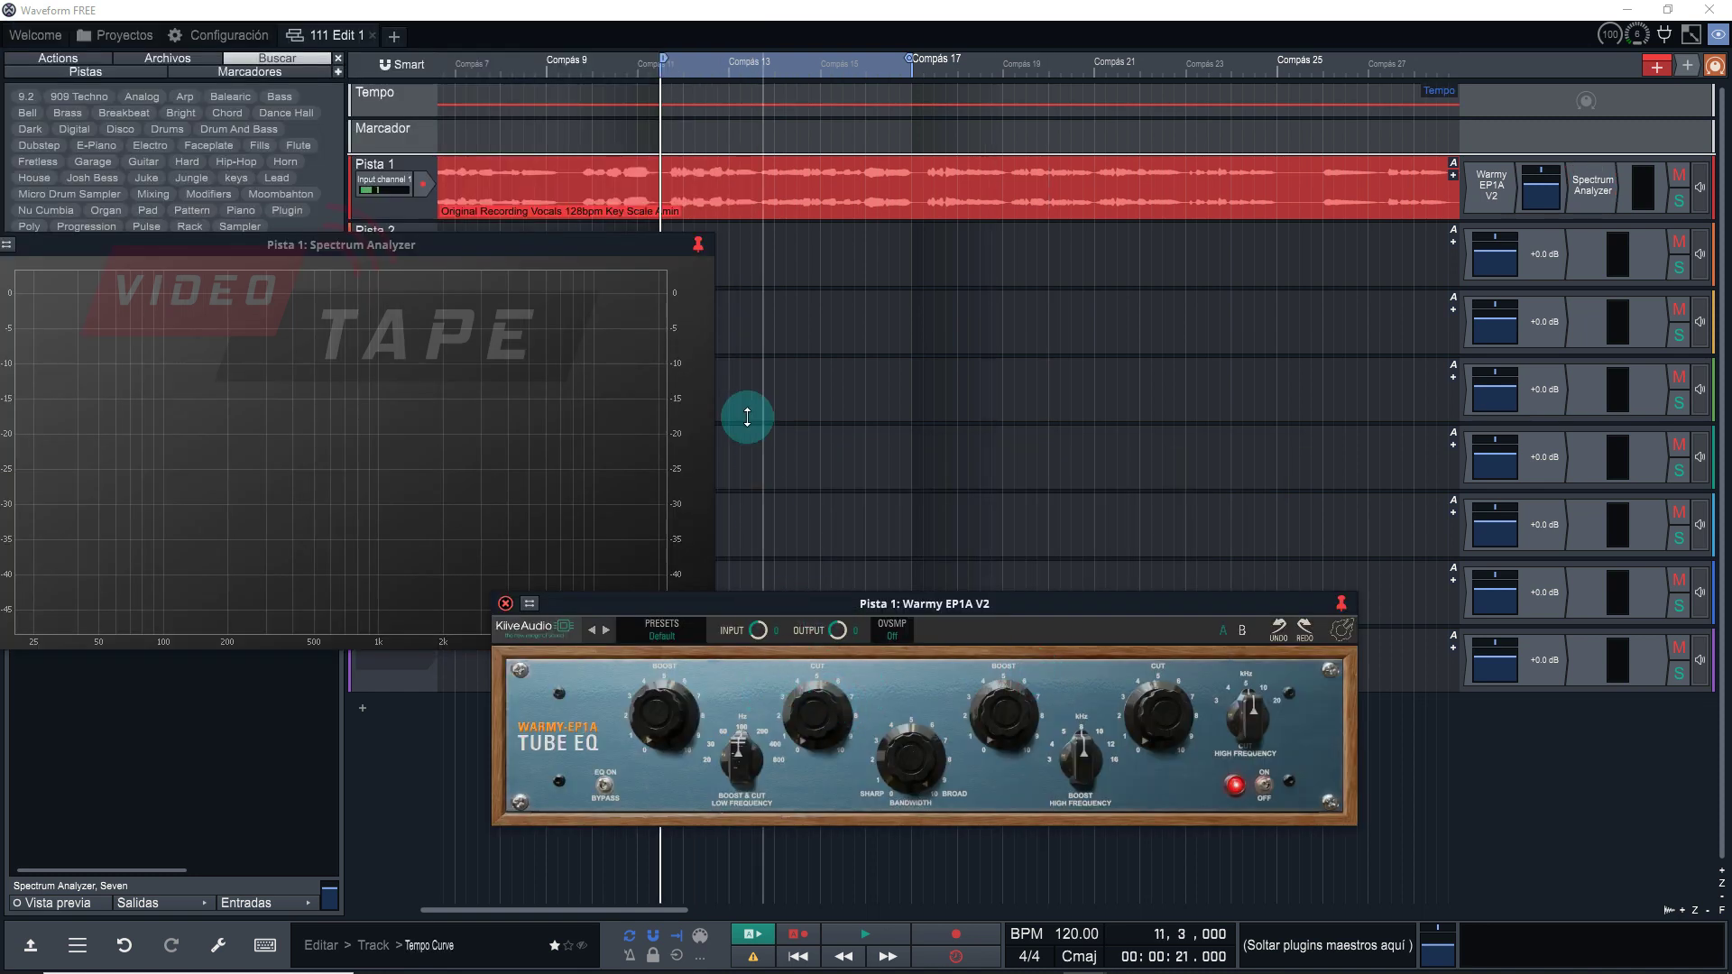
key(space)
drag(675, 727, 792, 662)
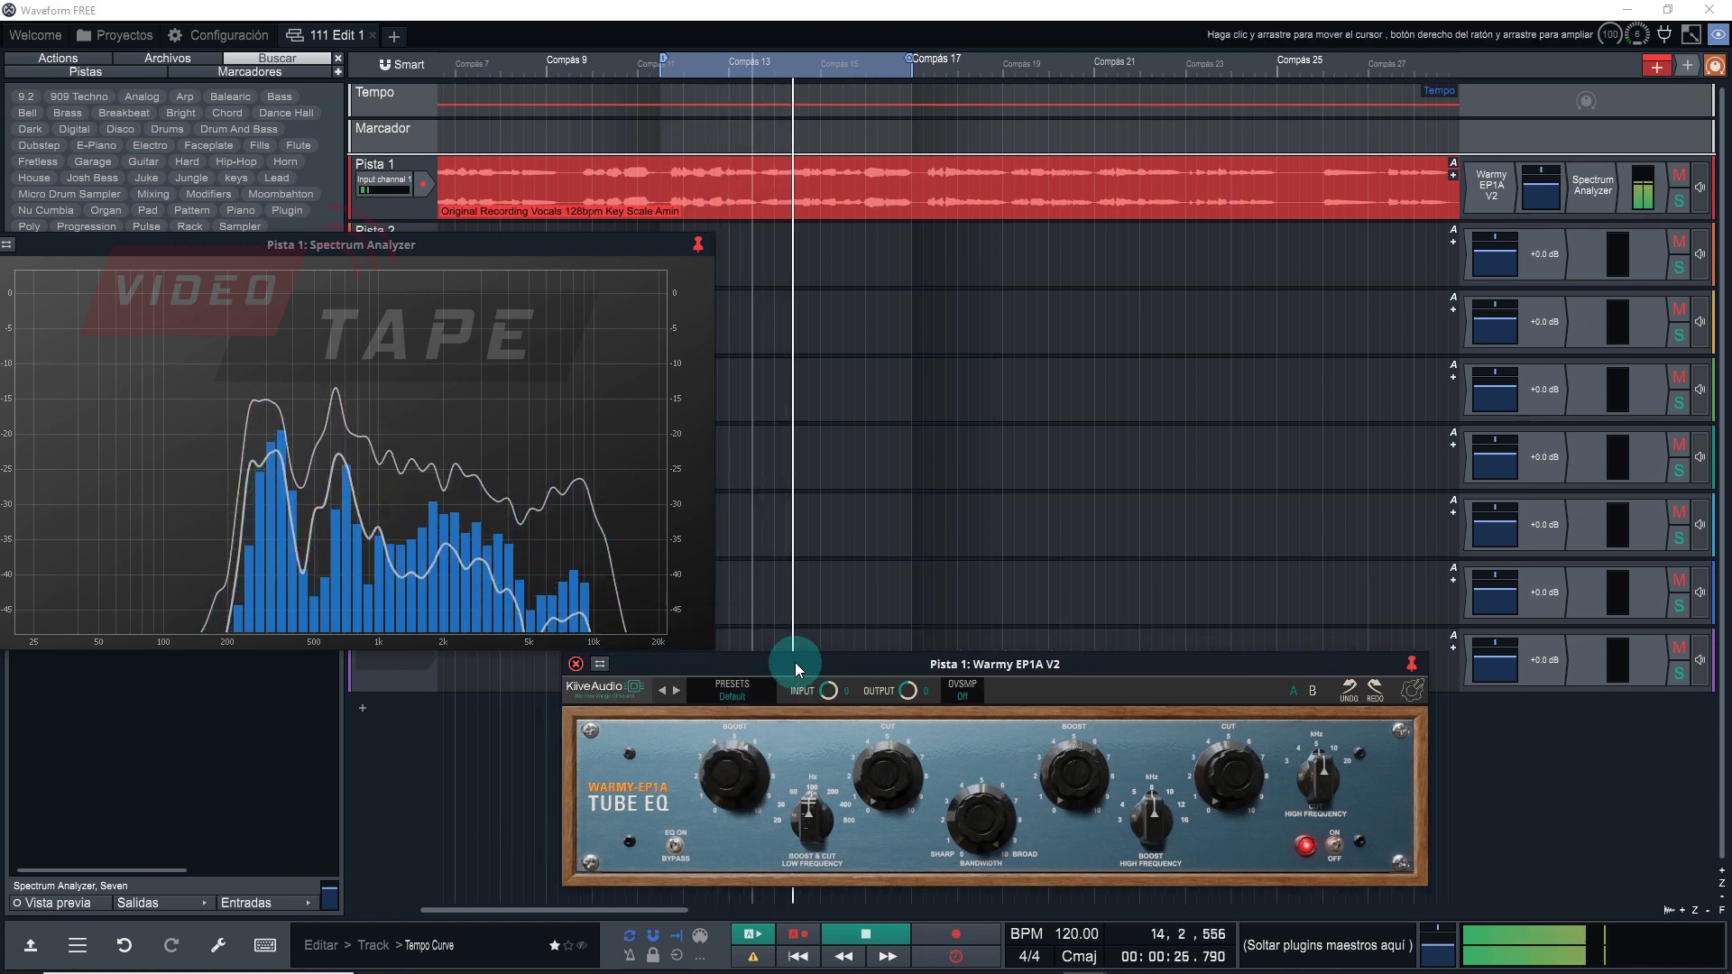
drag(729, 823, 772, 690)
key(space)
drag(725, 784, 757, 685)
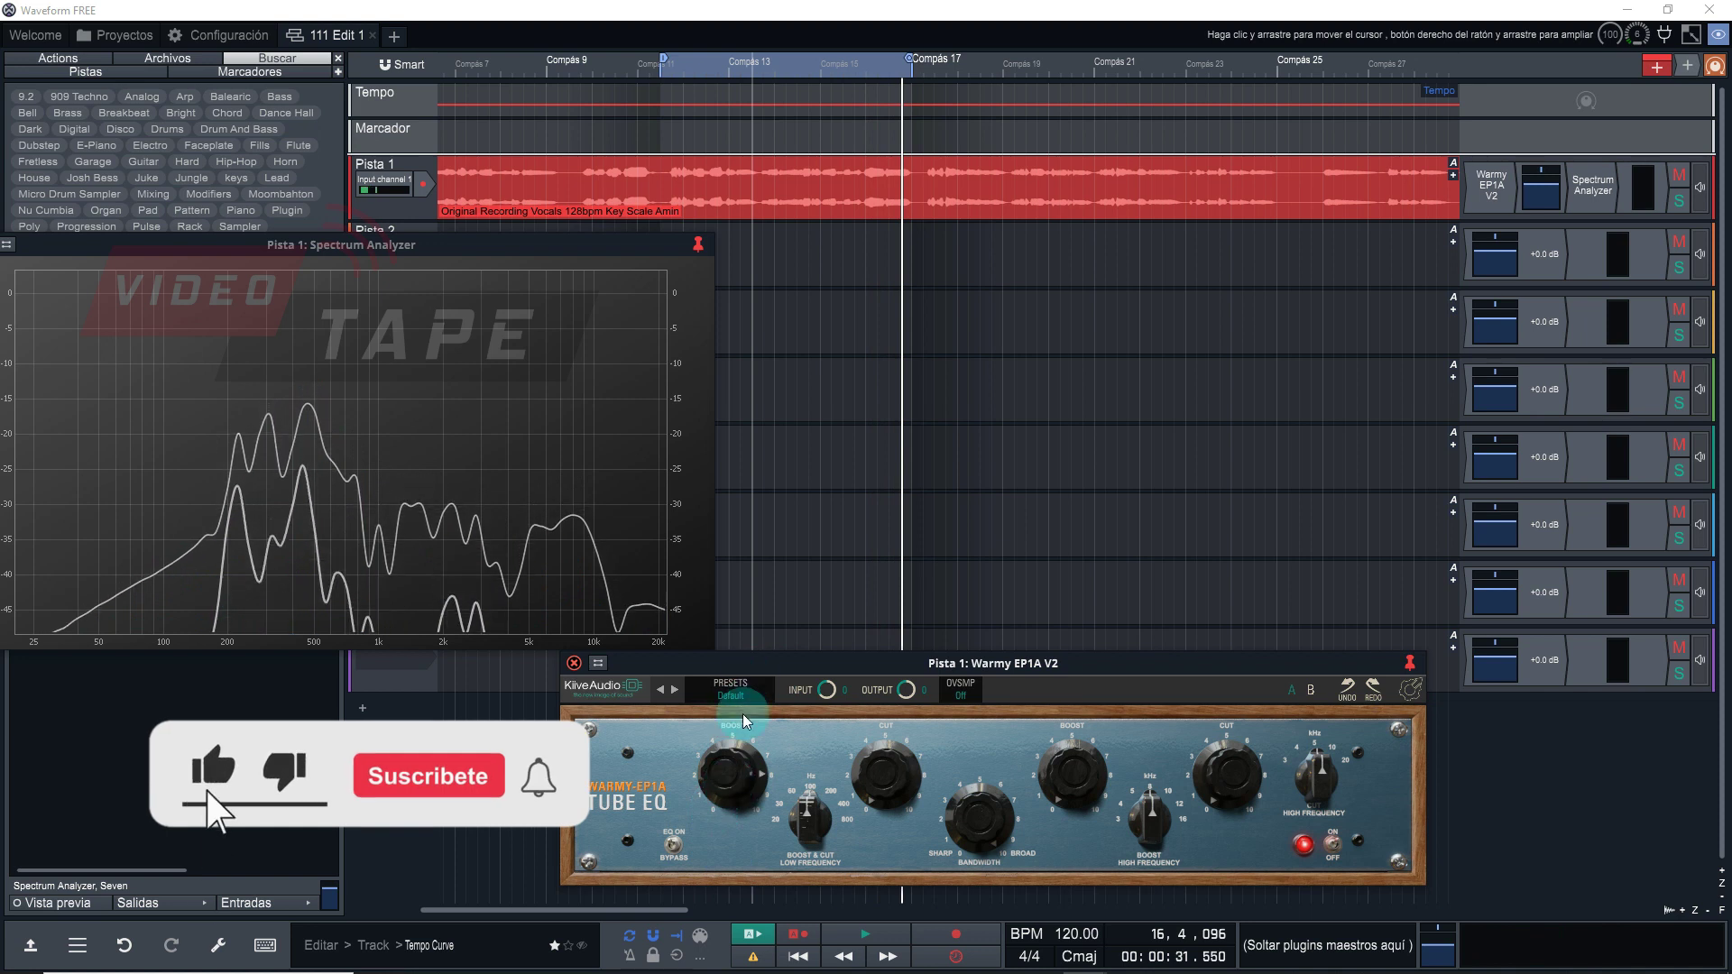
mouse_move(737, 769)
mouse_down()
mouse_move(741, 754)
mouse_move(722, 799)
mouse_move(730, 775)
mouse_up()
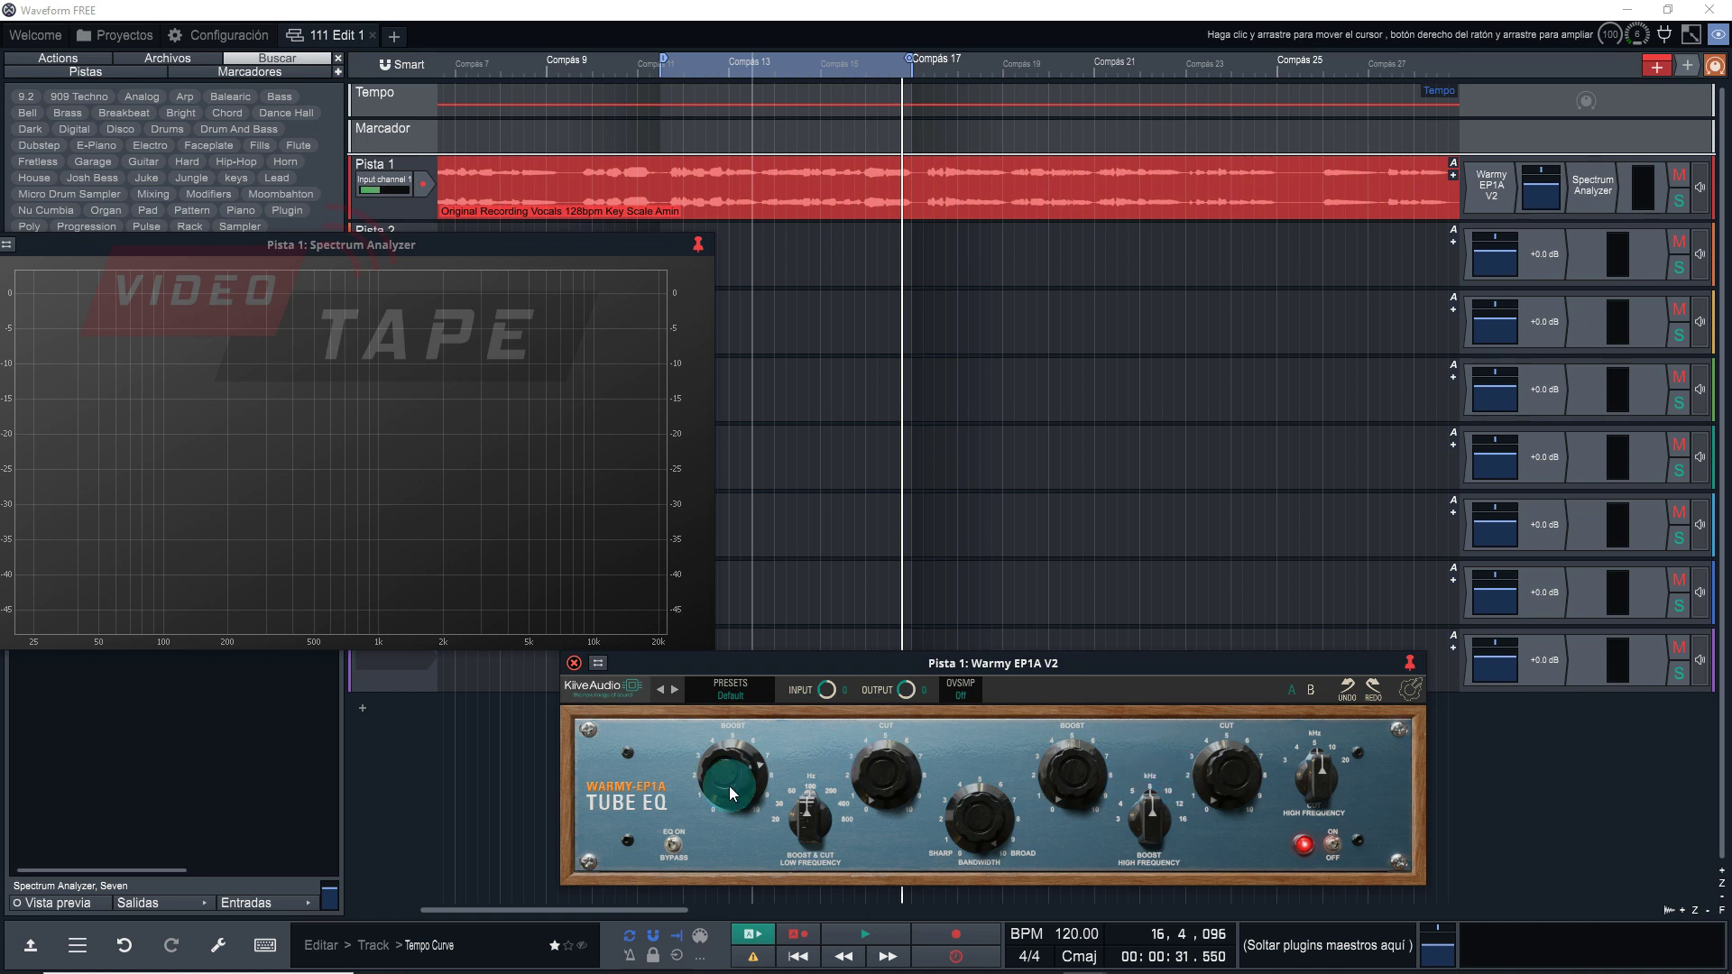
drag(719, 790, 642, 732)
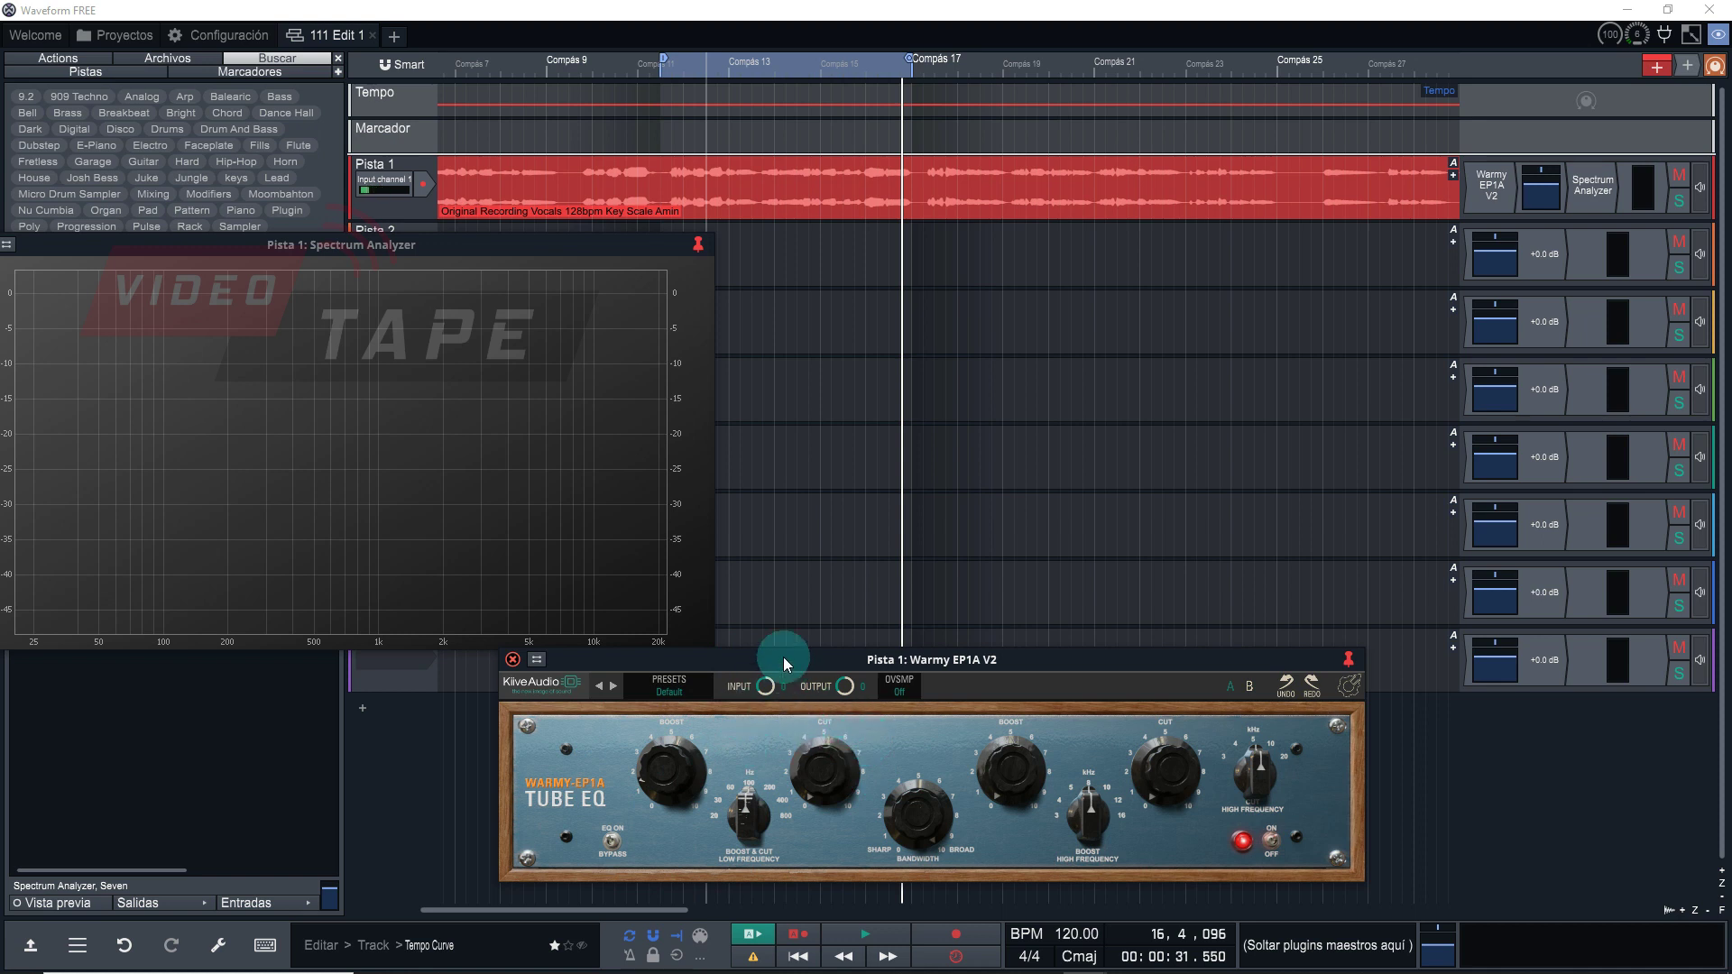
Step: Play the vocal again while adjusting the low-frequency Boost amount and switching the low-frequency Boost & Cut selector between frequencies
key(space)
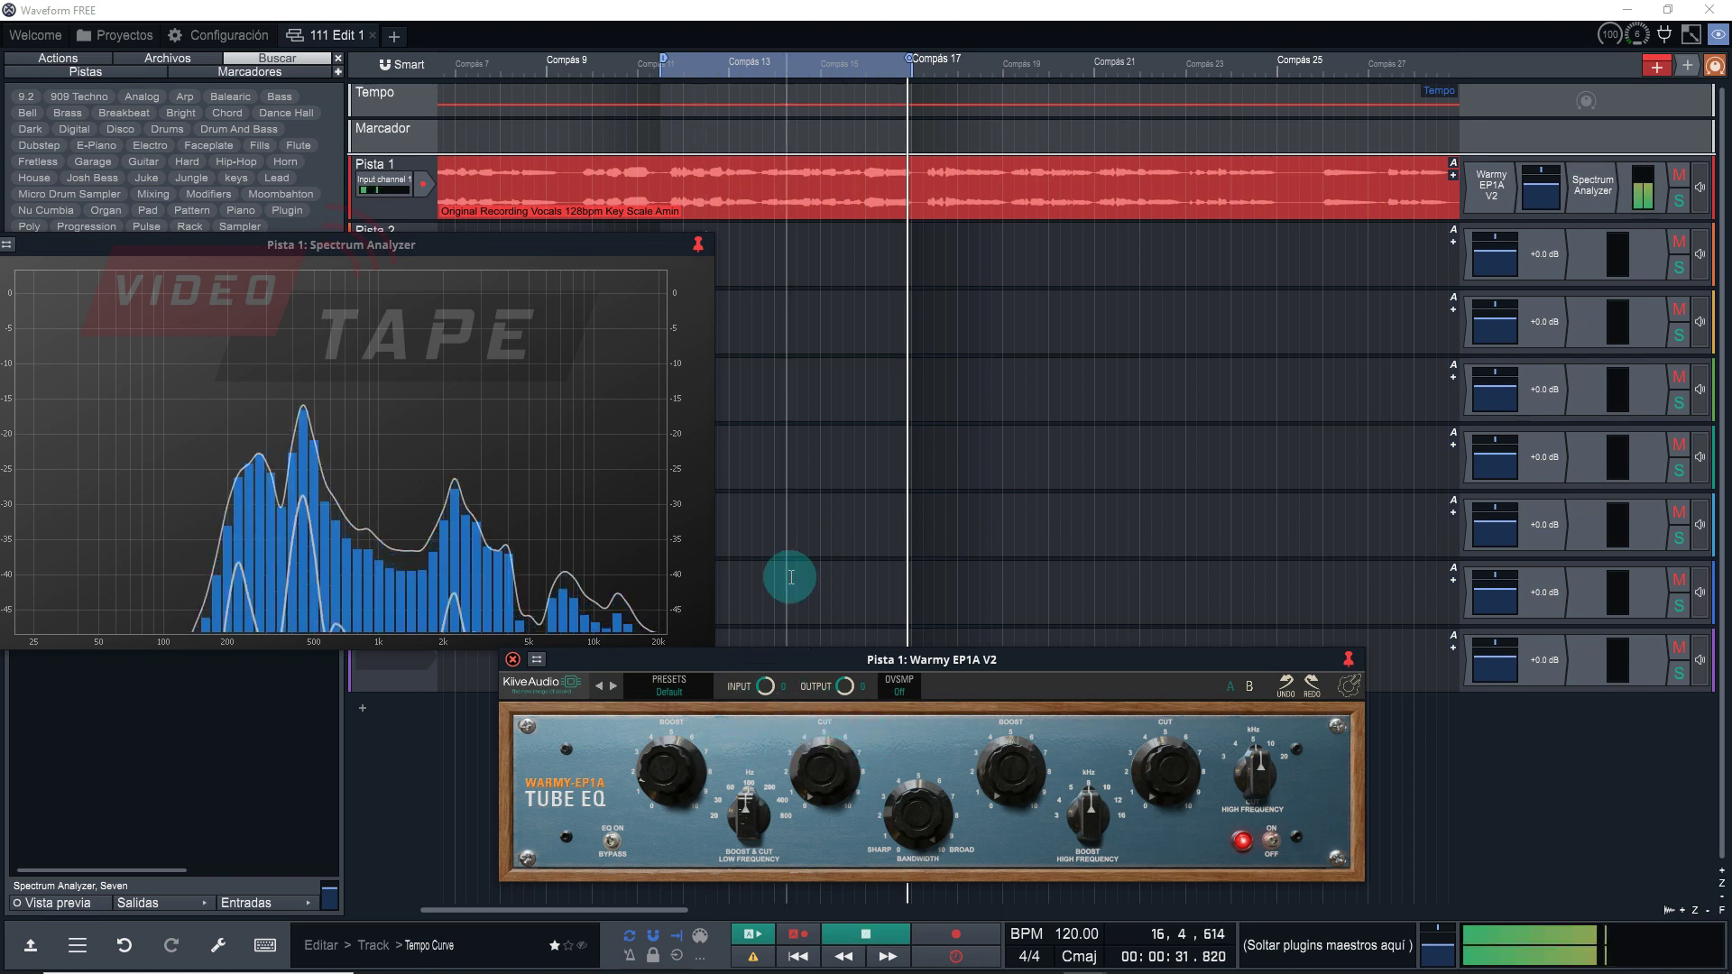
mouse_move(668, 784)
mouse_down()
mouse_move(667, 734)
mouse_move(695, 706)
mouse_move(669, 767)
mouse_up()
click(746, 806)
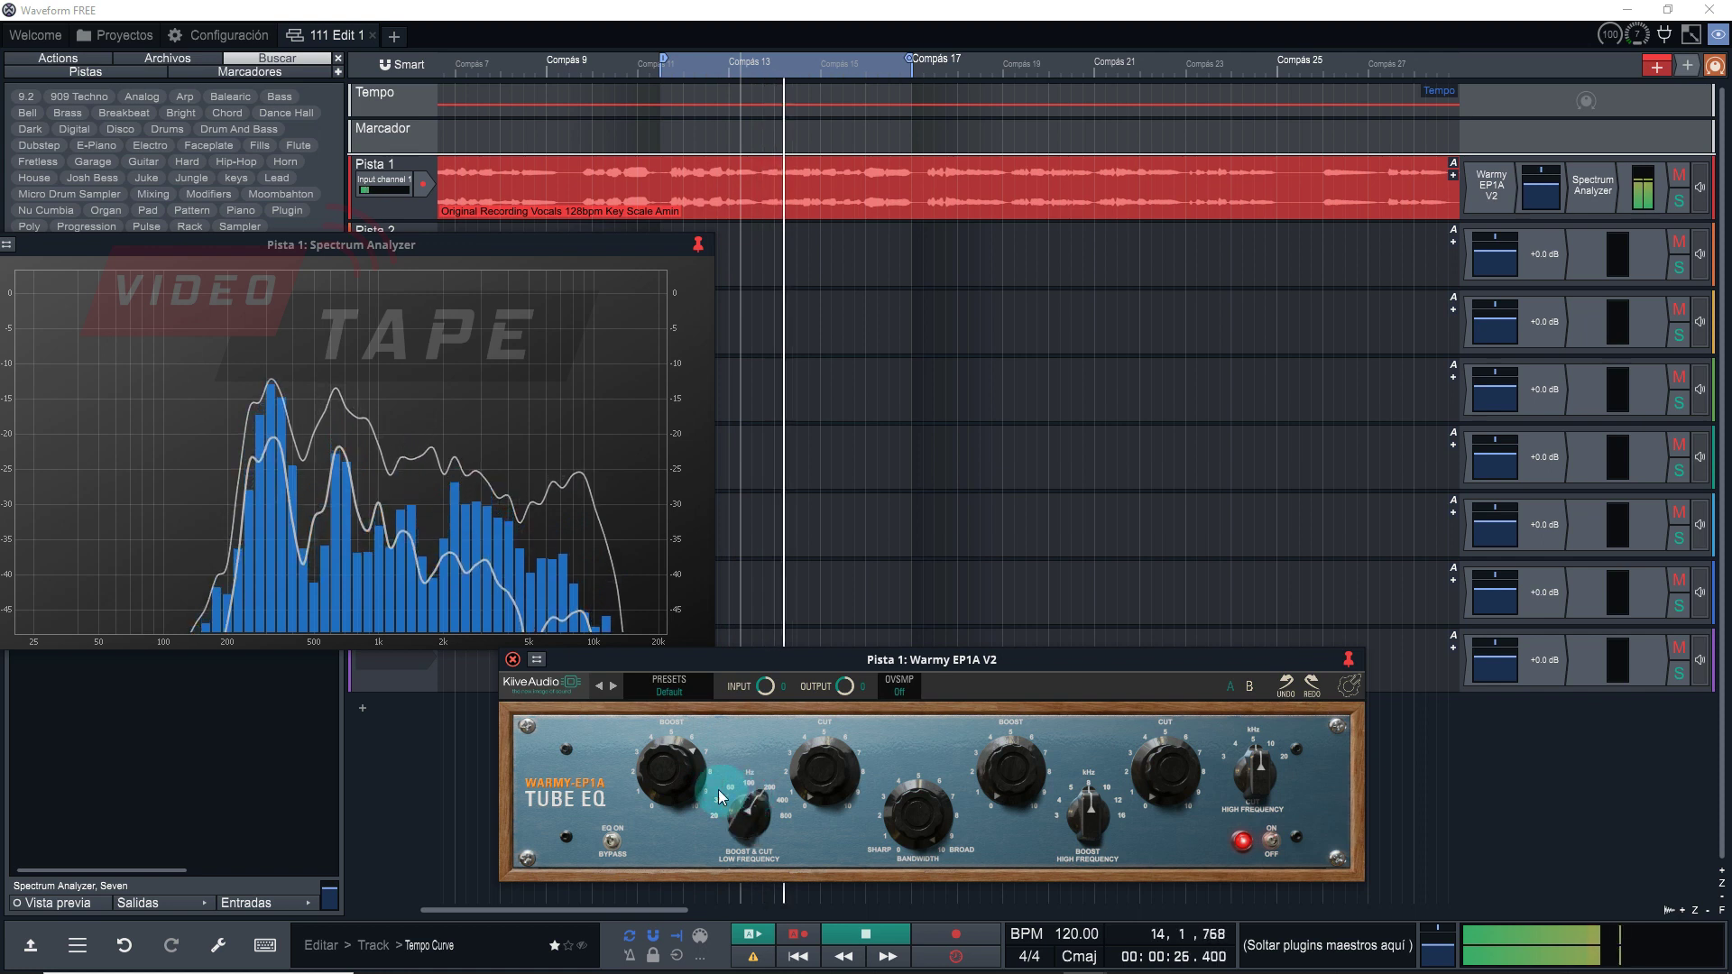
drag(665, 760, 664, 769)
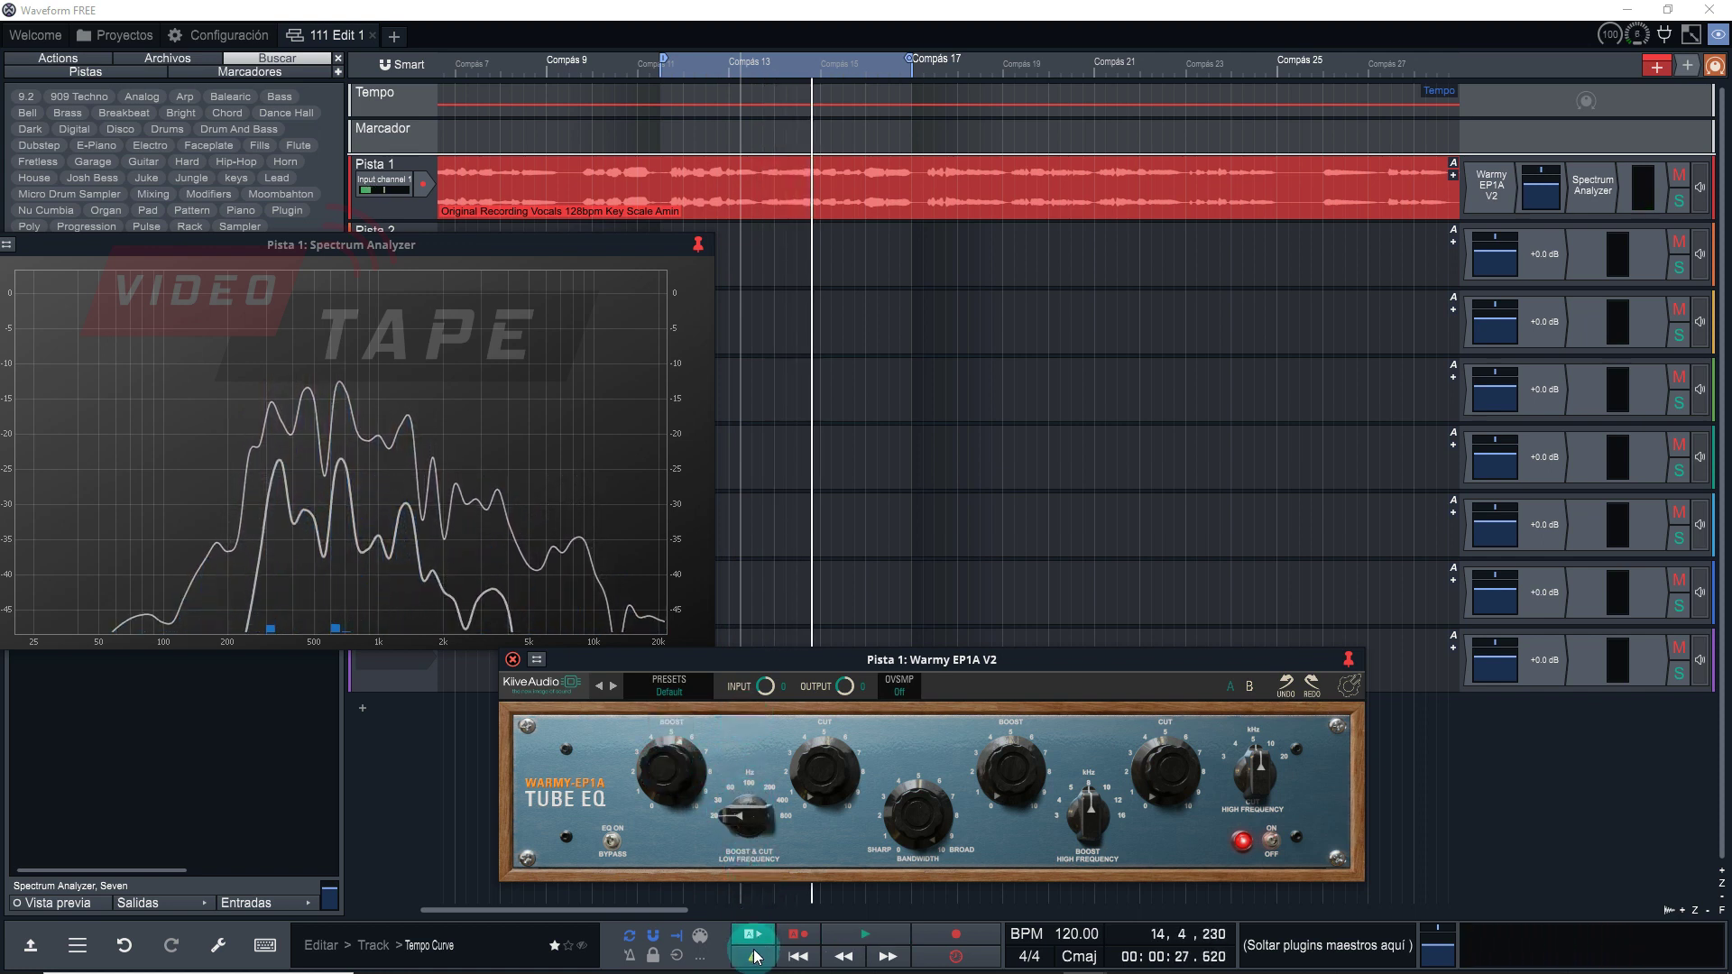
drag(749, 834, 788, 790)
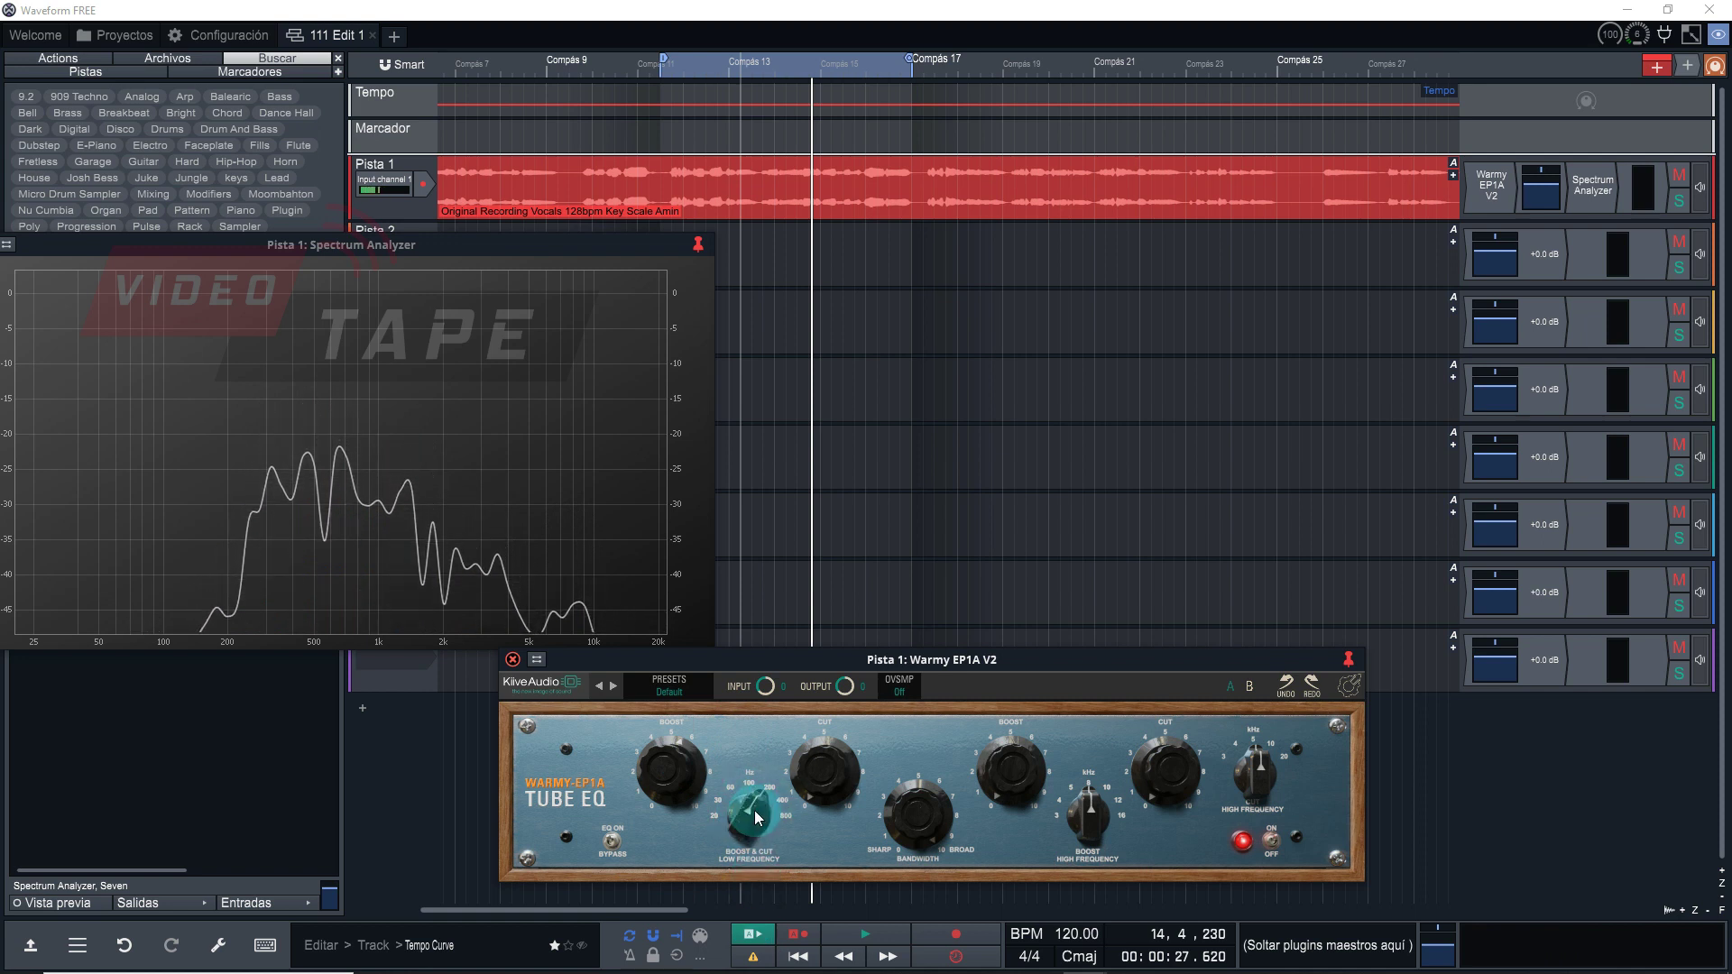
Step: Adjust the low-frequency Boost, play the vocal while adjusting the low-frequency Cut knob of Warmy EP1A V2, and stop playback
mouse_move(688, 754)
mouse_down()
mouse_move(666, 780)
mouse_move(769, 658)
mouse_move(656, 783)
mouse_move(702, 719)
mouse_move(665, 793)
mouse_move(659, 911)
mouse_move(638, 817)
mouse_move(663, 763)
mouse_up()
key(space)
drag(808, 758, 806, 752)
drag(836, 690, 809, 715)
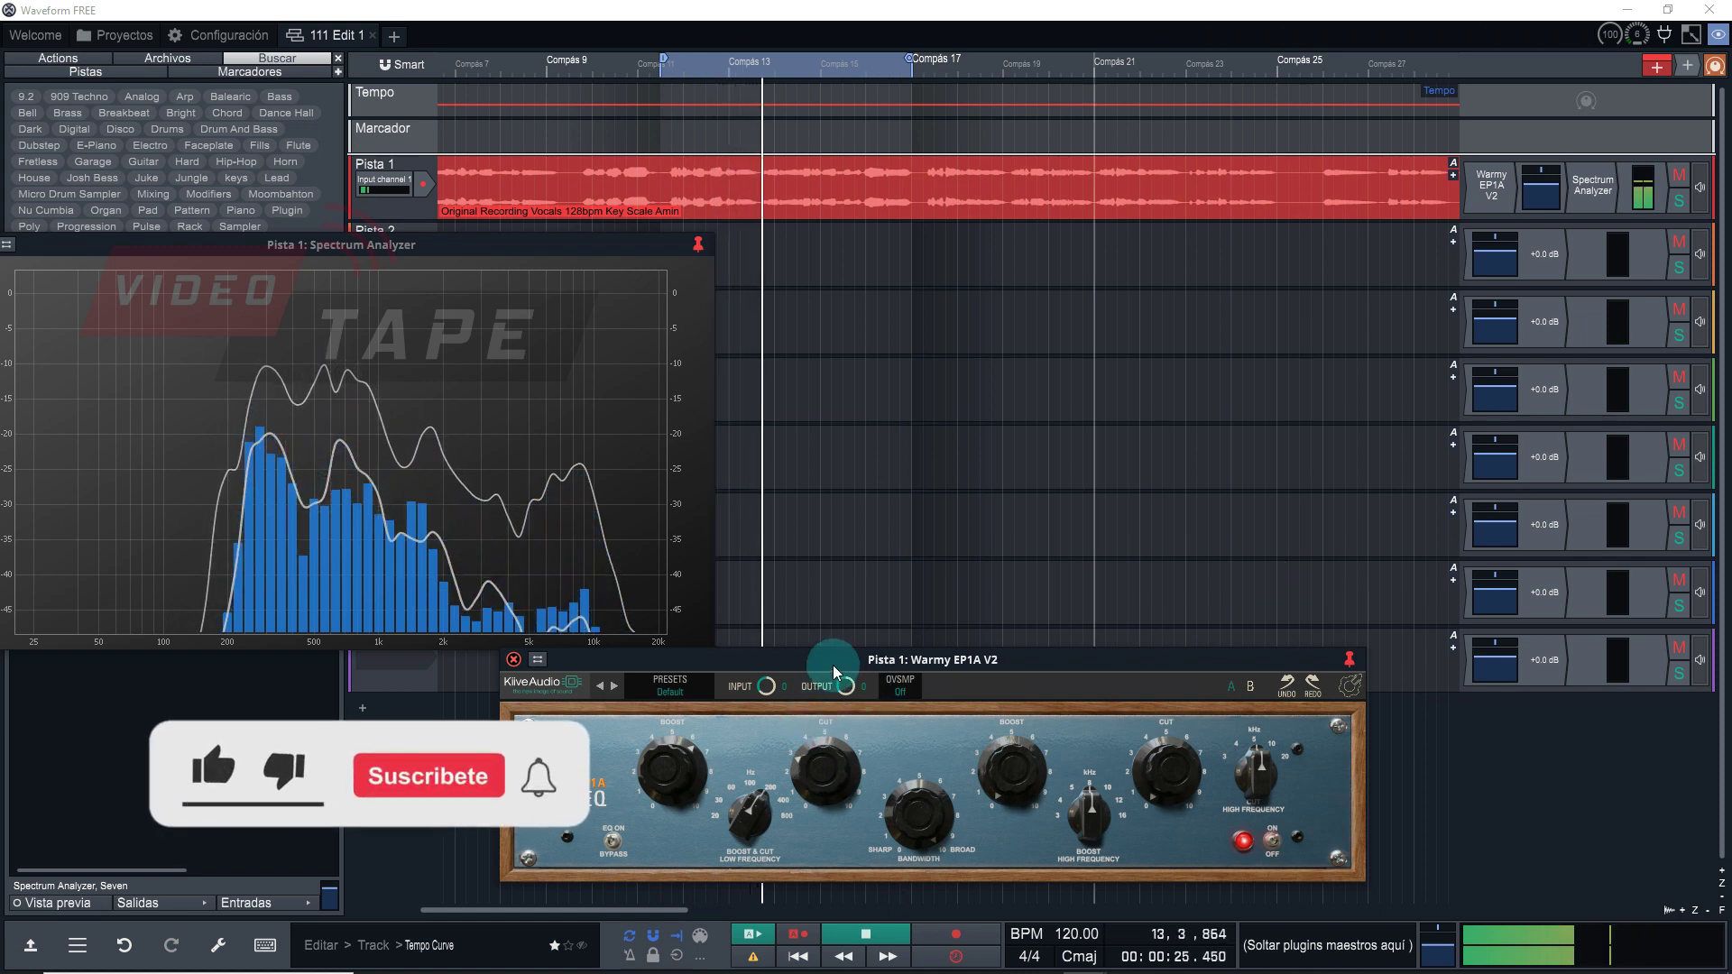
key(space)
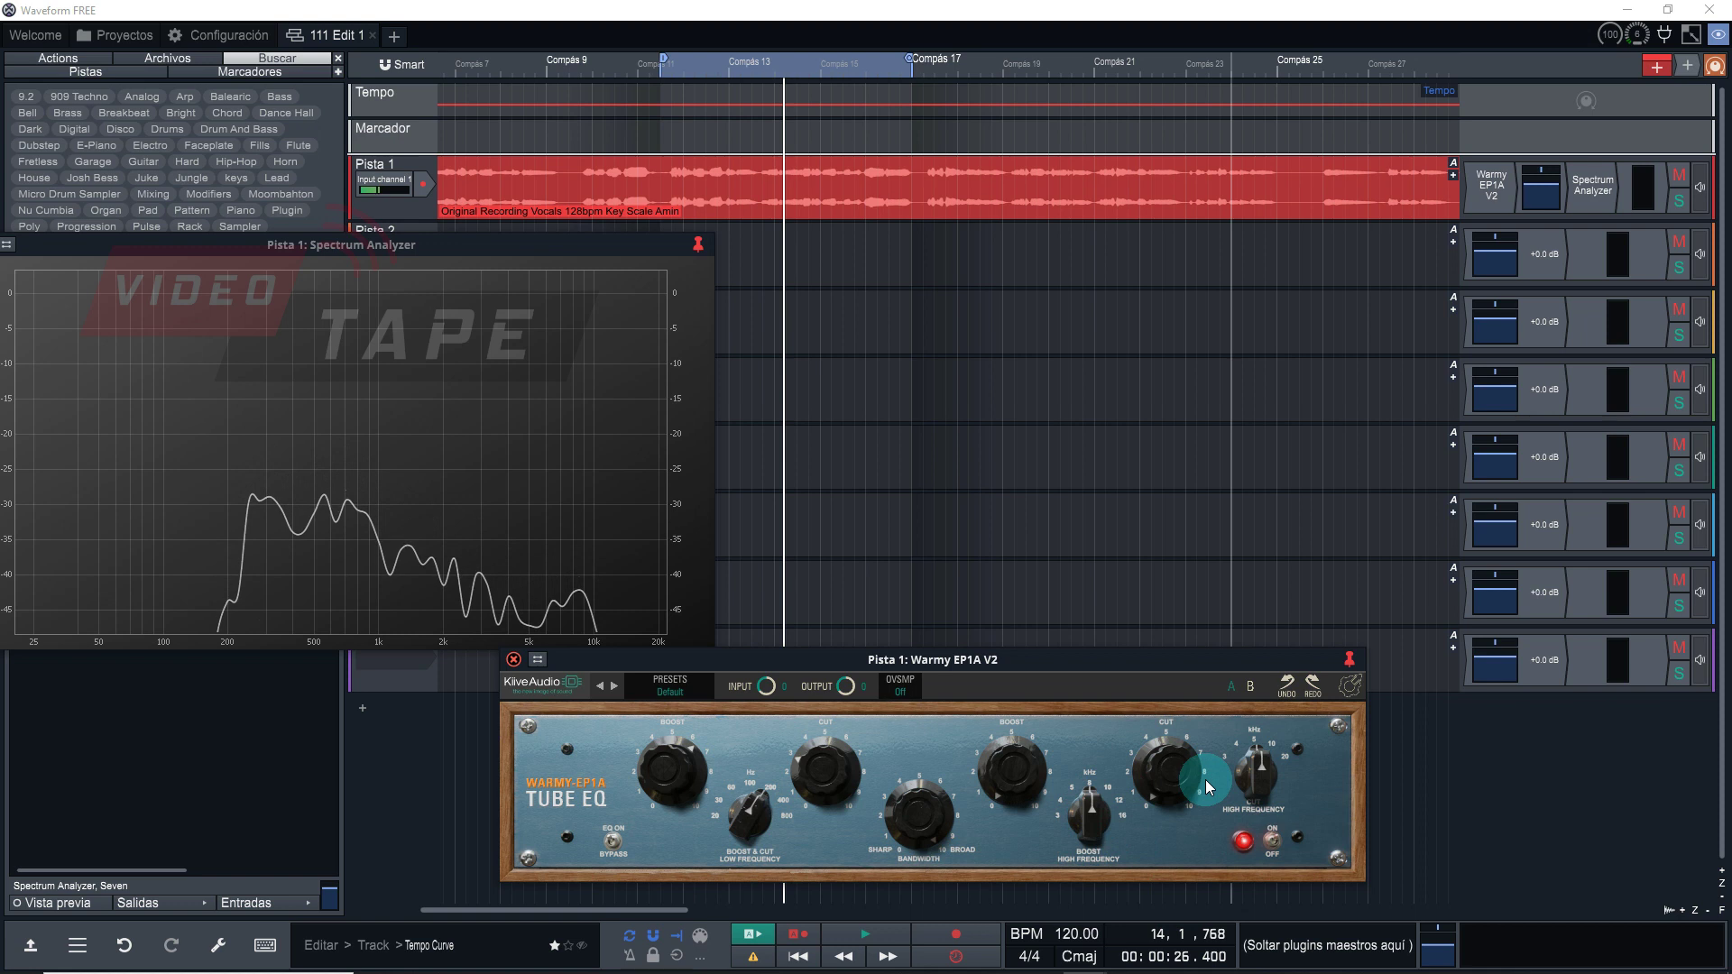
Step: Switch both high-frequency selectors to other frequencies, play the vocal while adjusting the high-frequency Boost and Cut knobs, and stop playback
drag(1261, 759, 1302, 894)
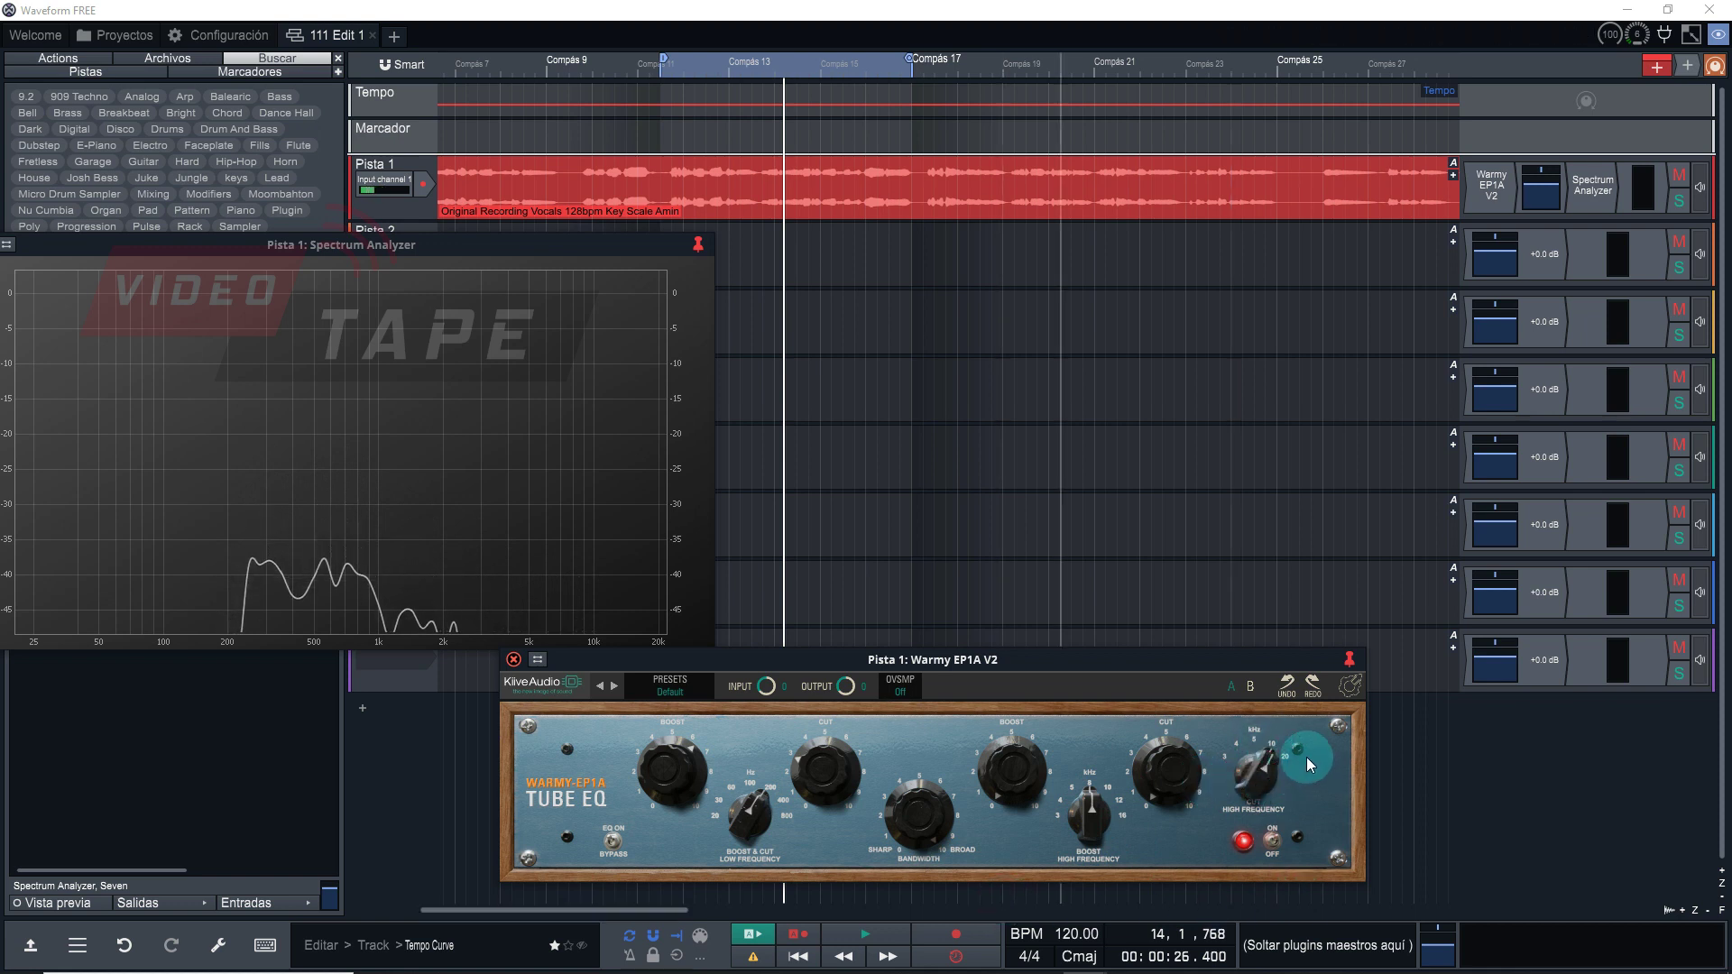
drag(1069, 813, 1067, 853)
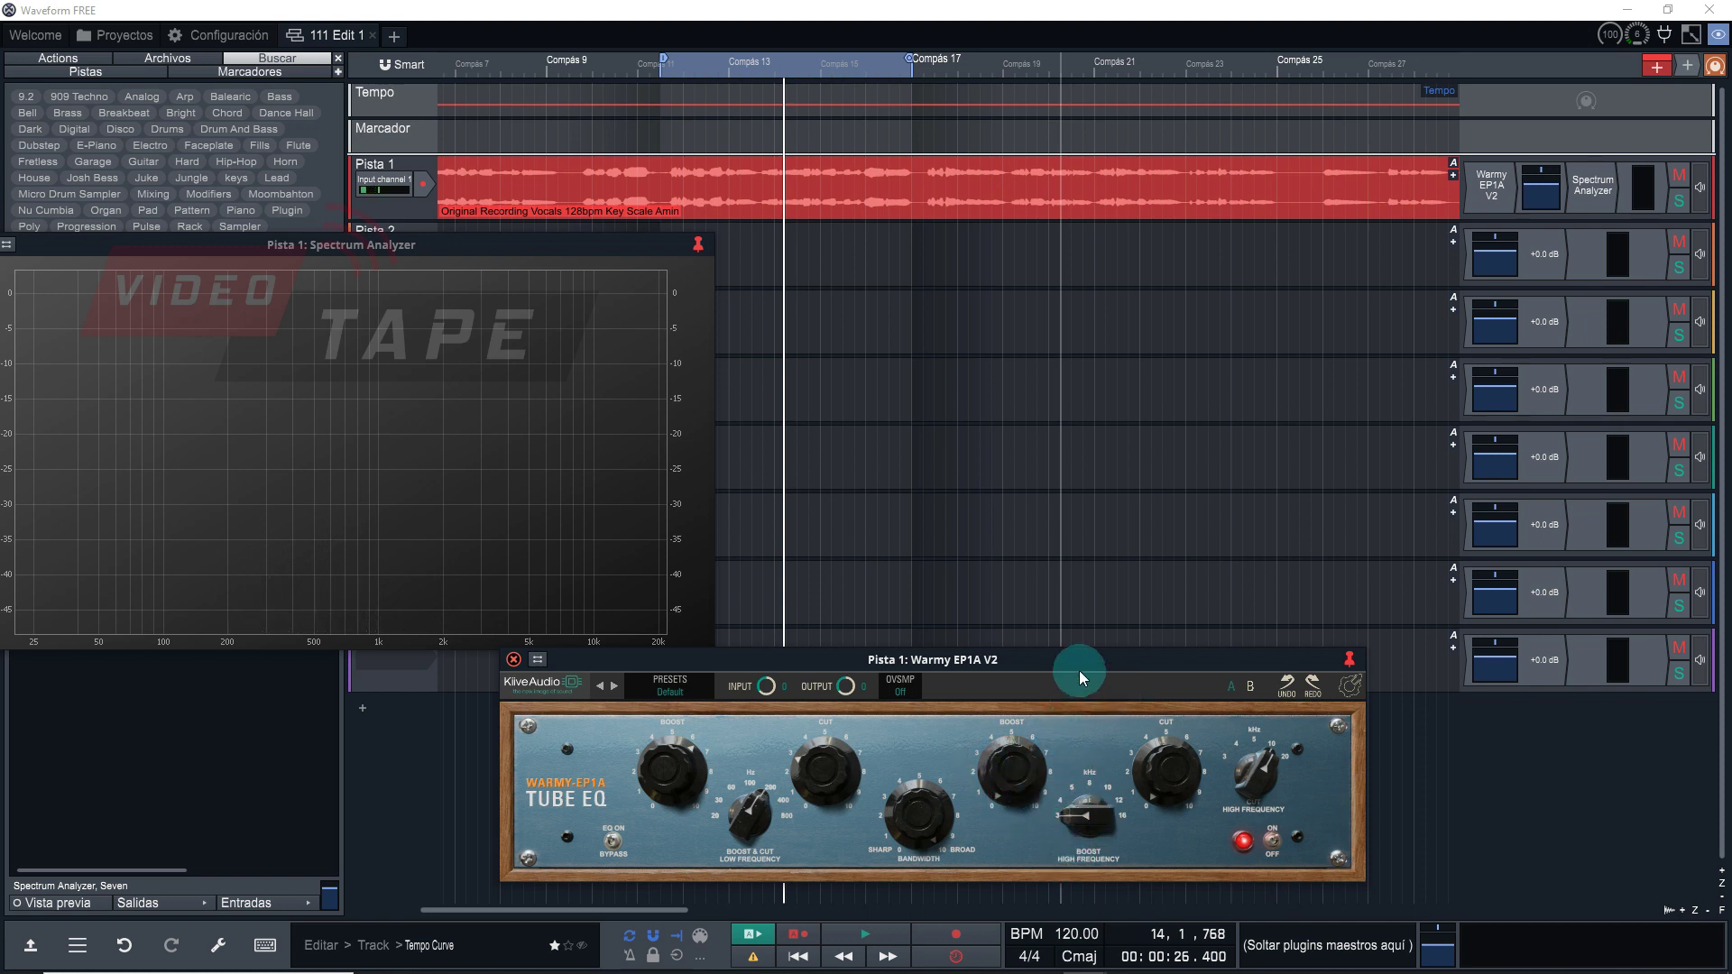
key(space)
drag(1027, 793, 1085, 660)
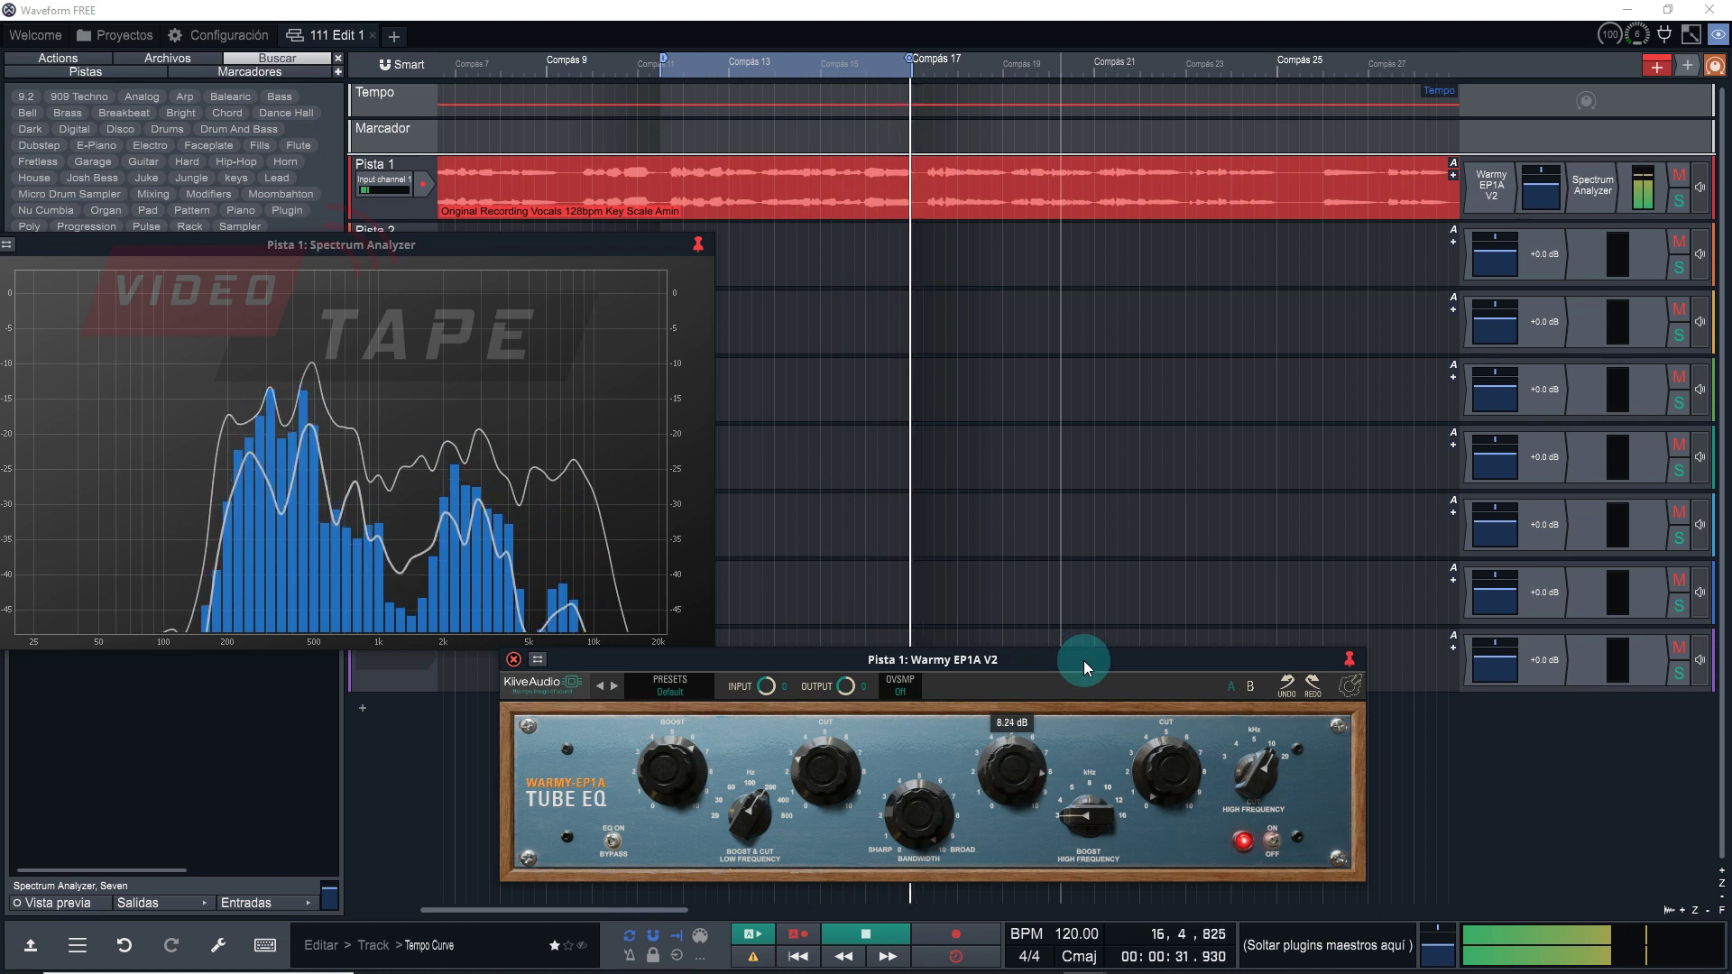
mouse_move(1173, 785)
mouse_down()
mouse_move(1232, 609)
mouse_move(1158, 770)
mouse_up()
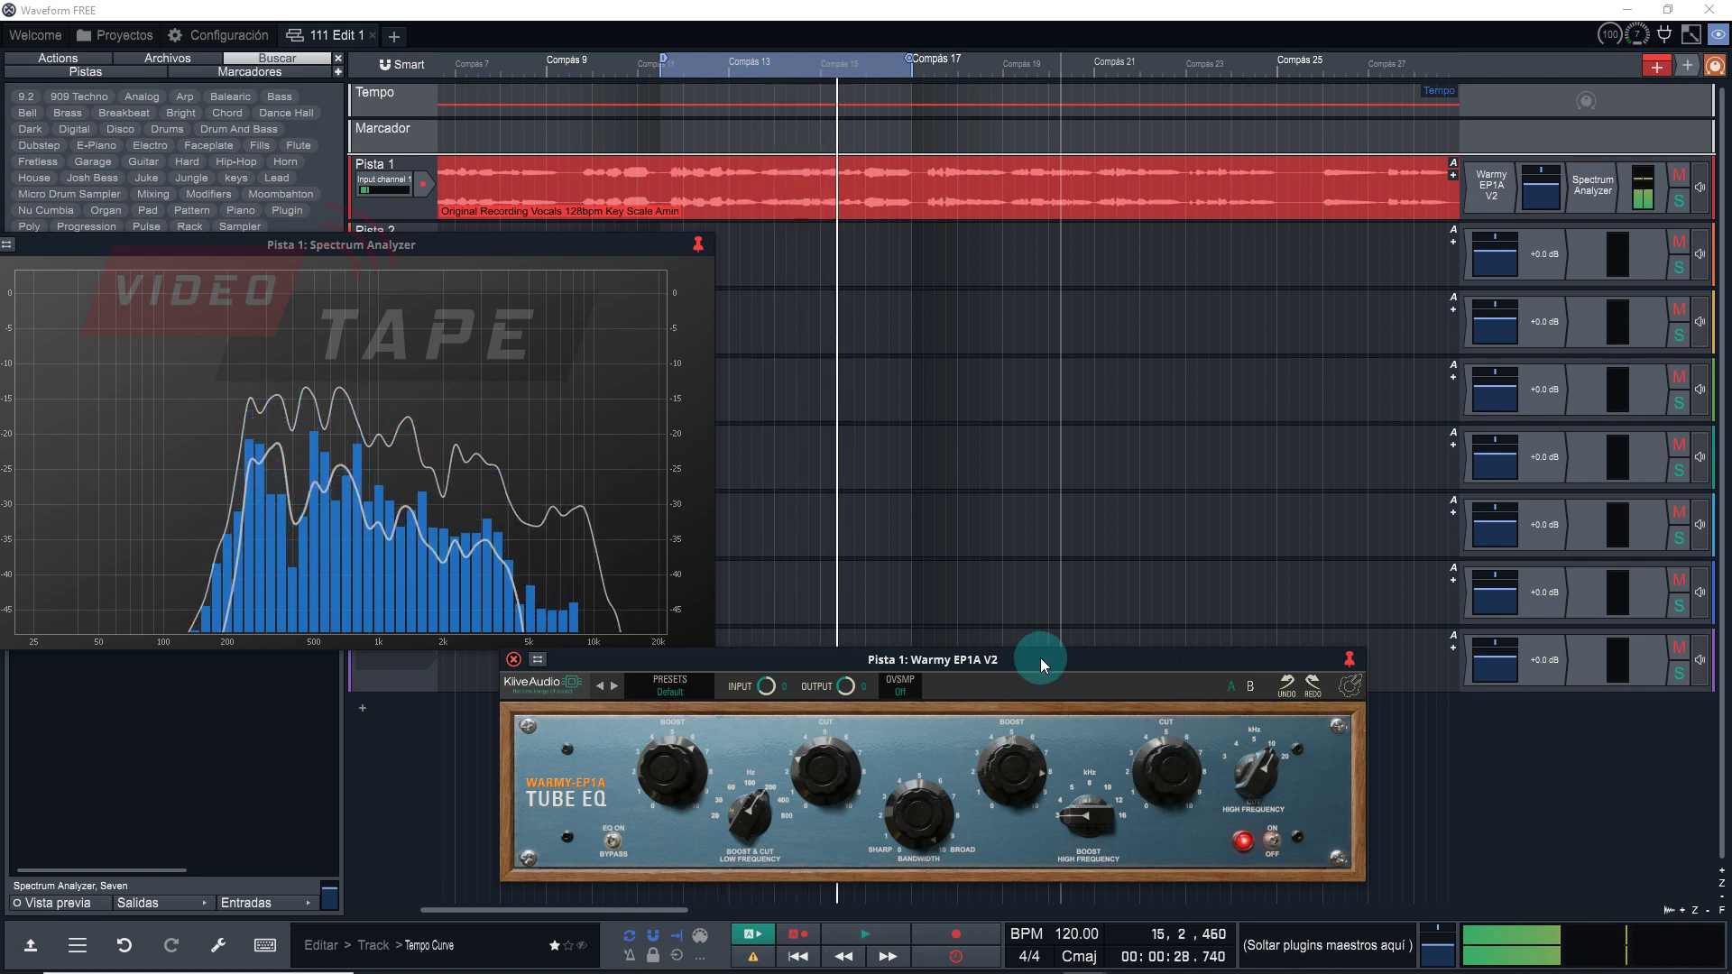
click(824, 765)
drag(794, 658, 790, 657)
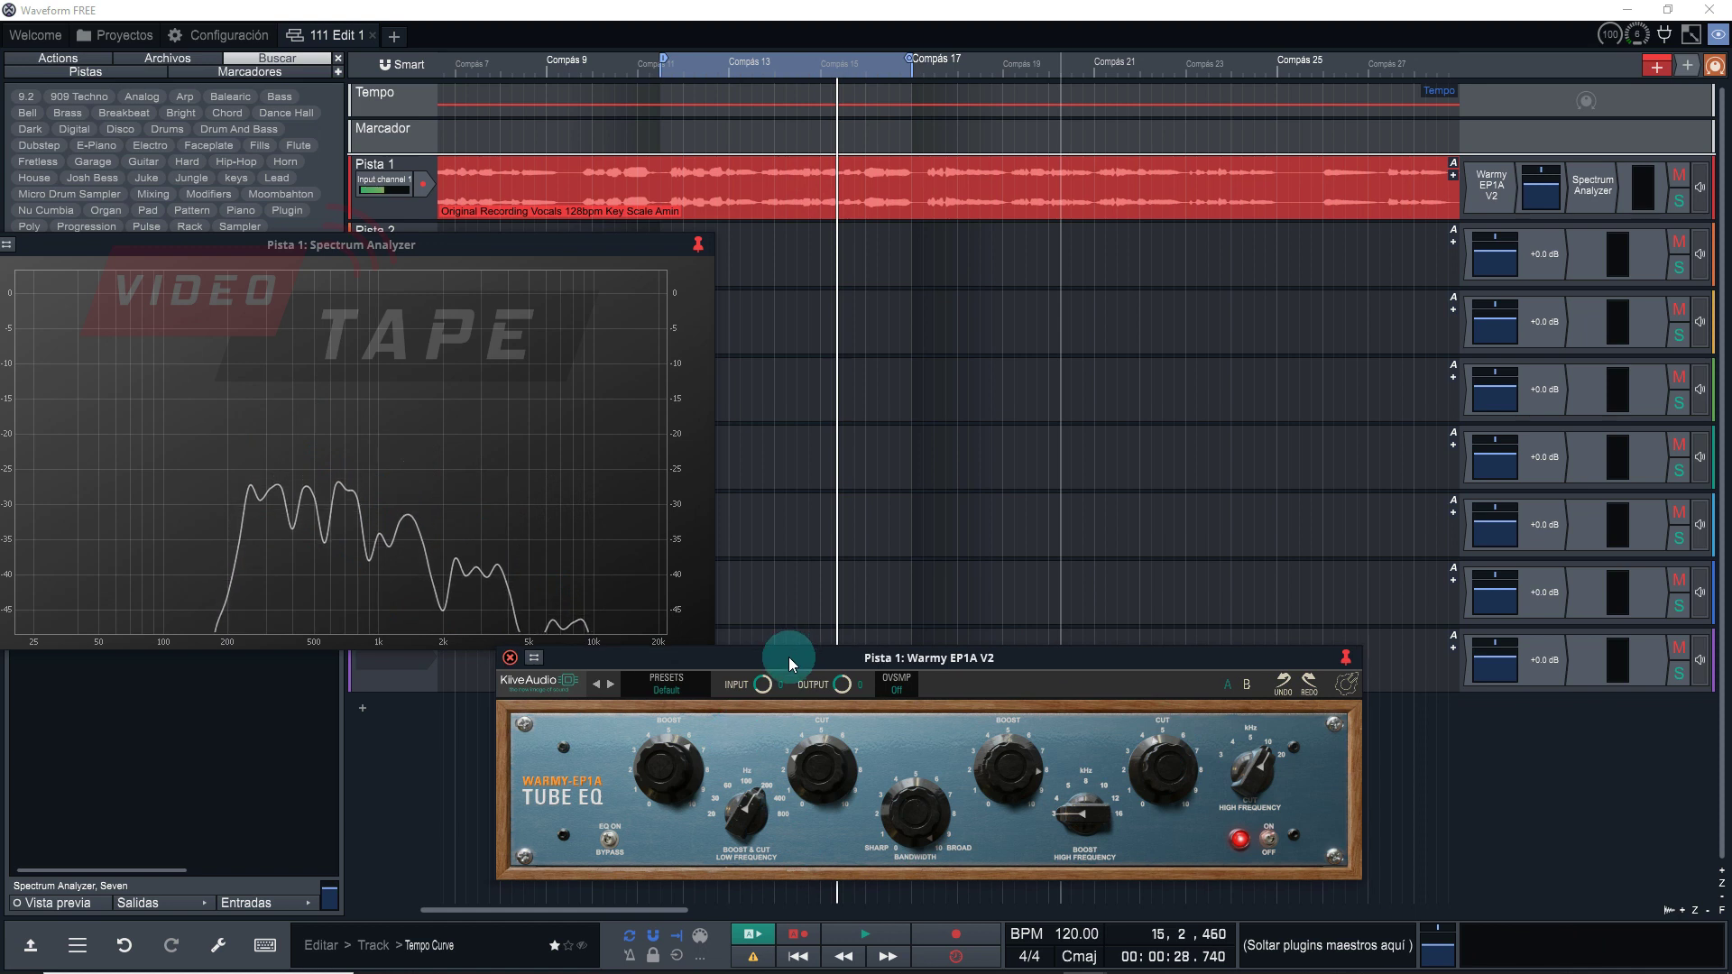
Step: Load the Female Vocals factory preset from the Vocals category in Warmy EP1A V2
click(676, 689)
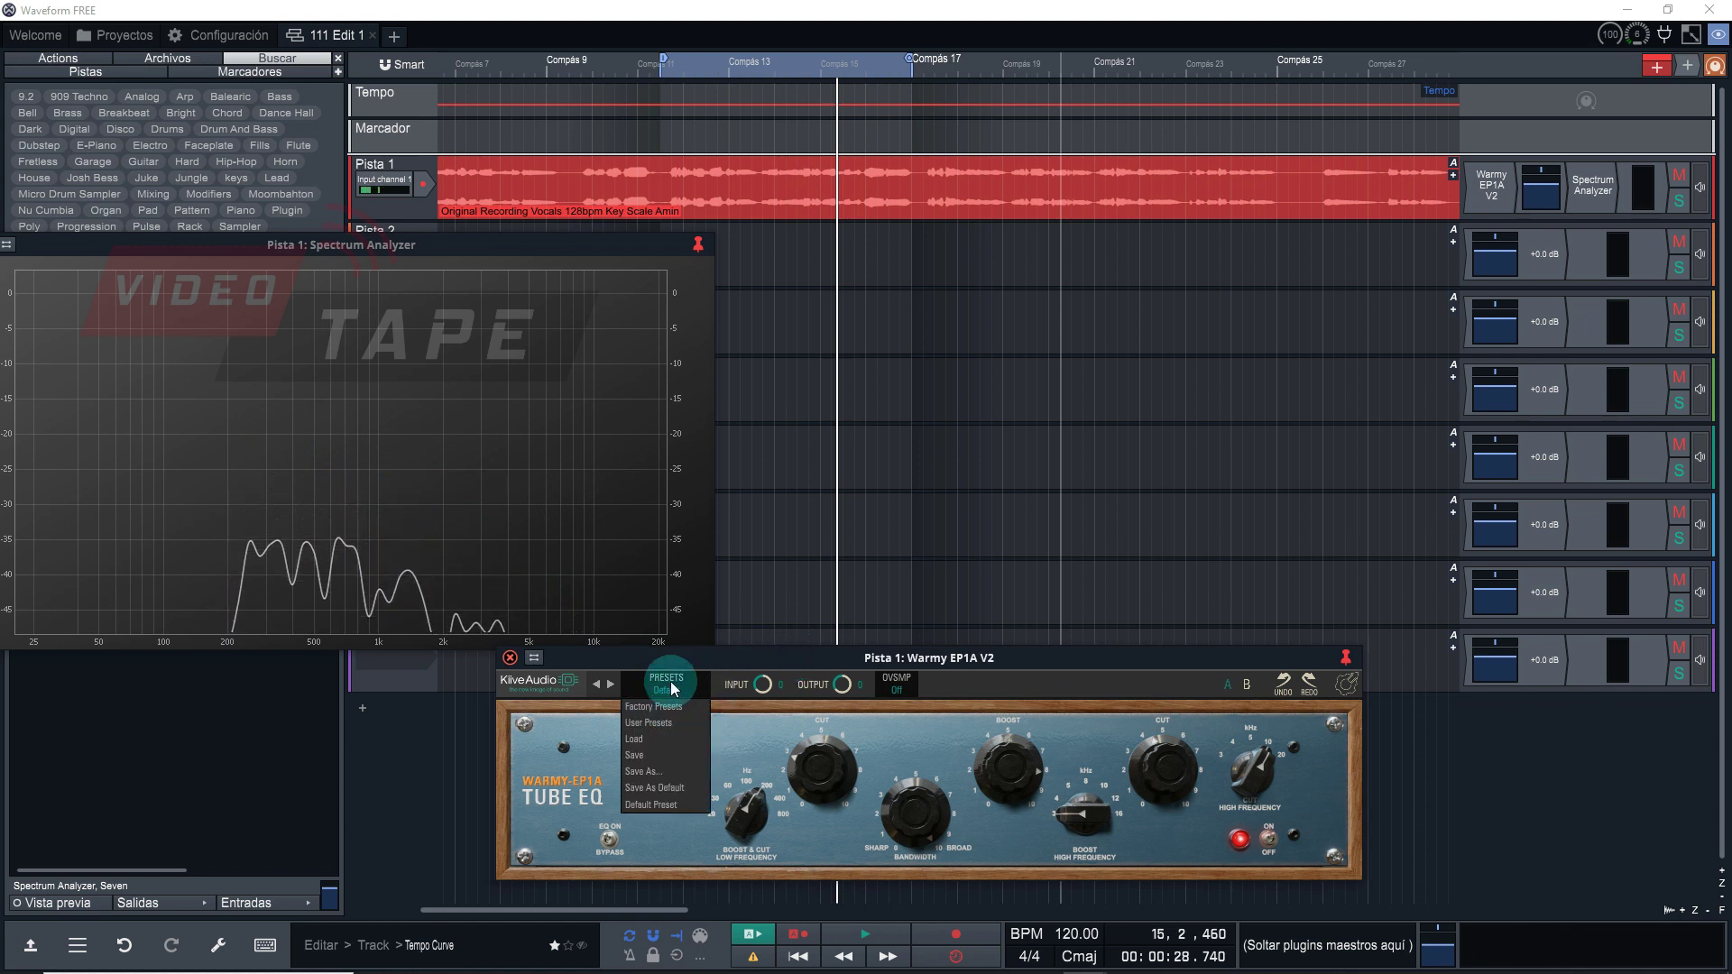
click(662, 696)
click(668, 686)
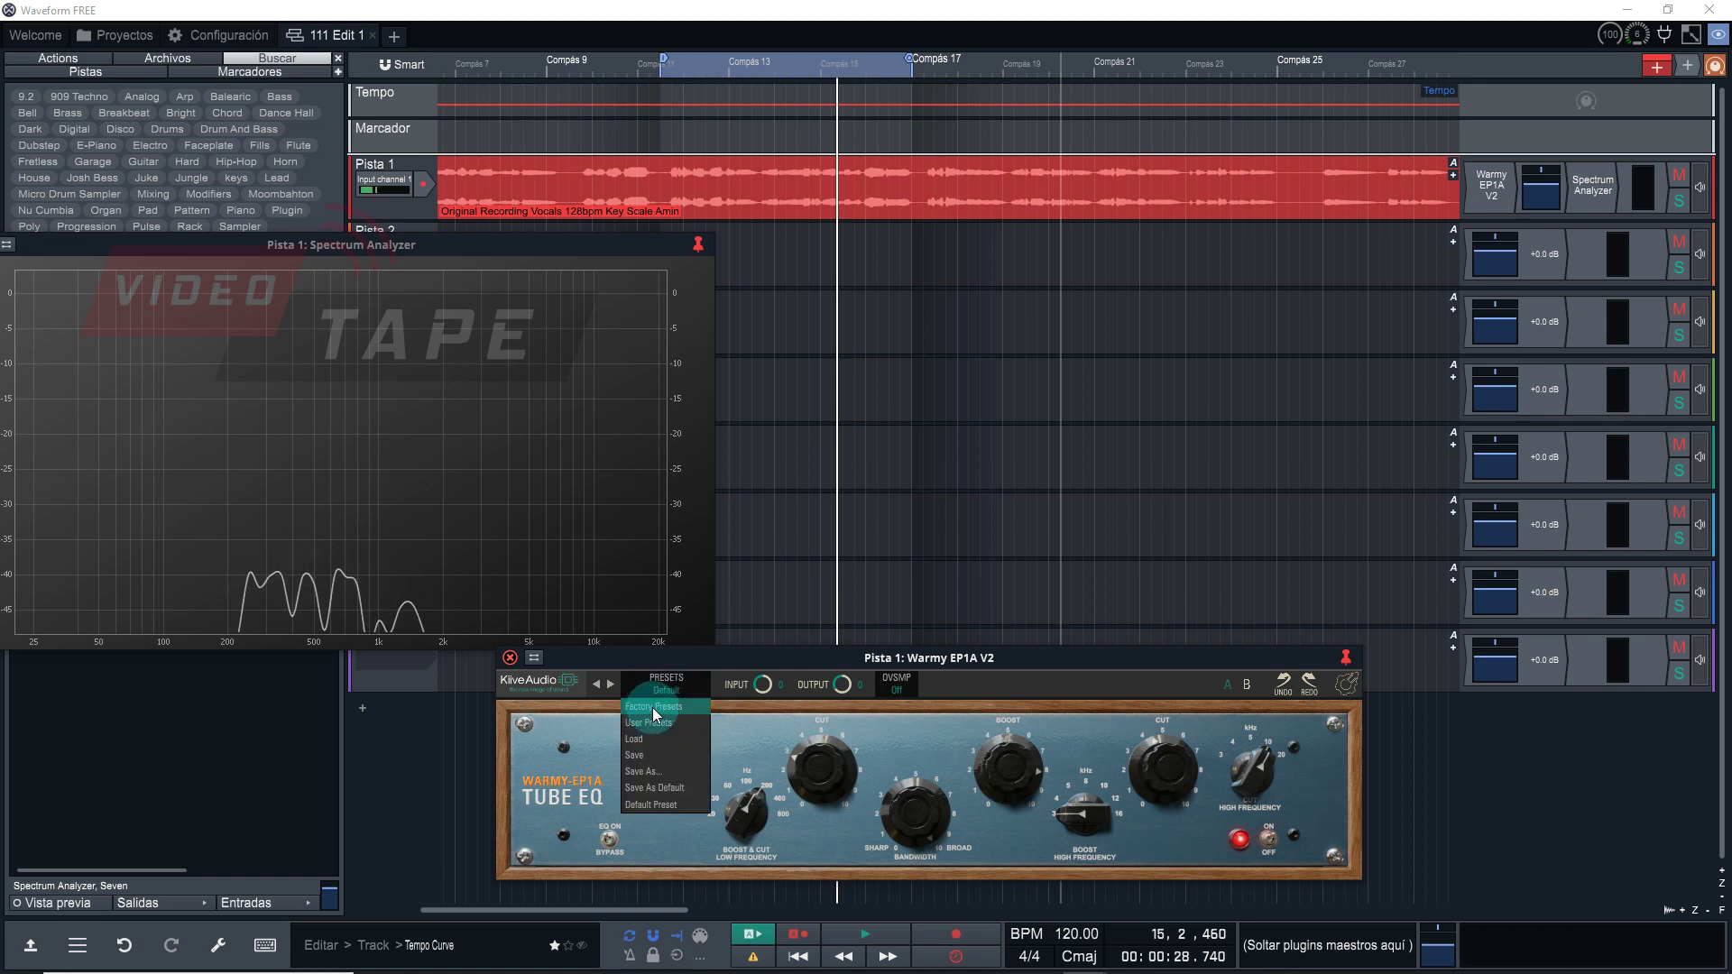
mouse_move(653, 711)
click(760, 708)
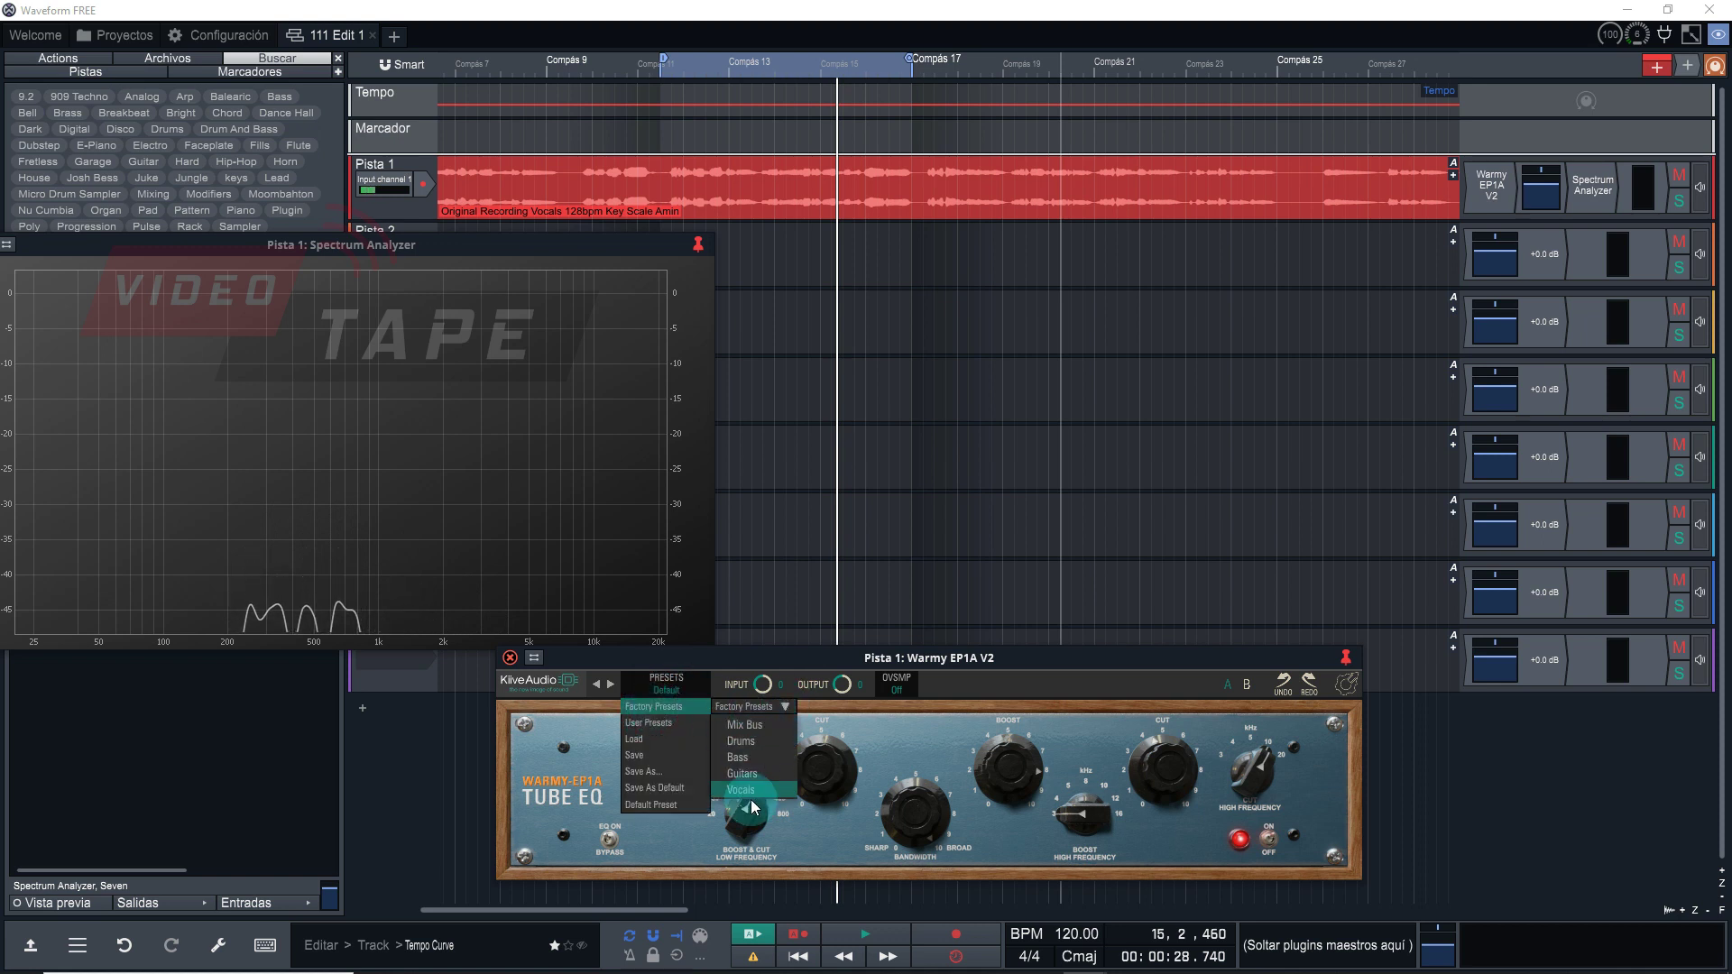
mouse_move(747, 781)
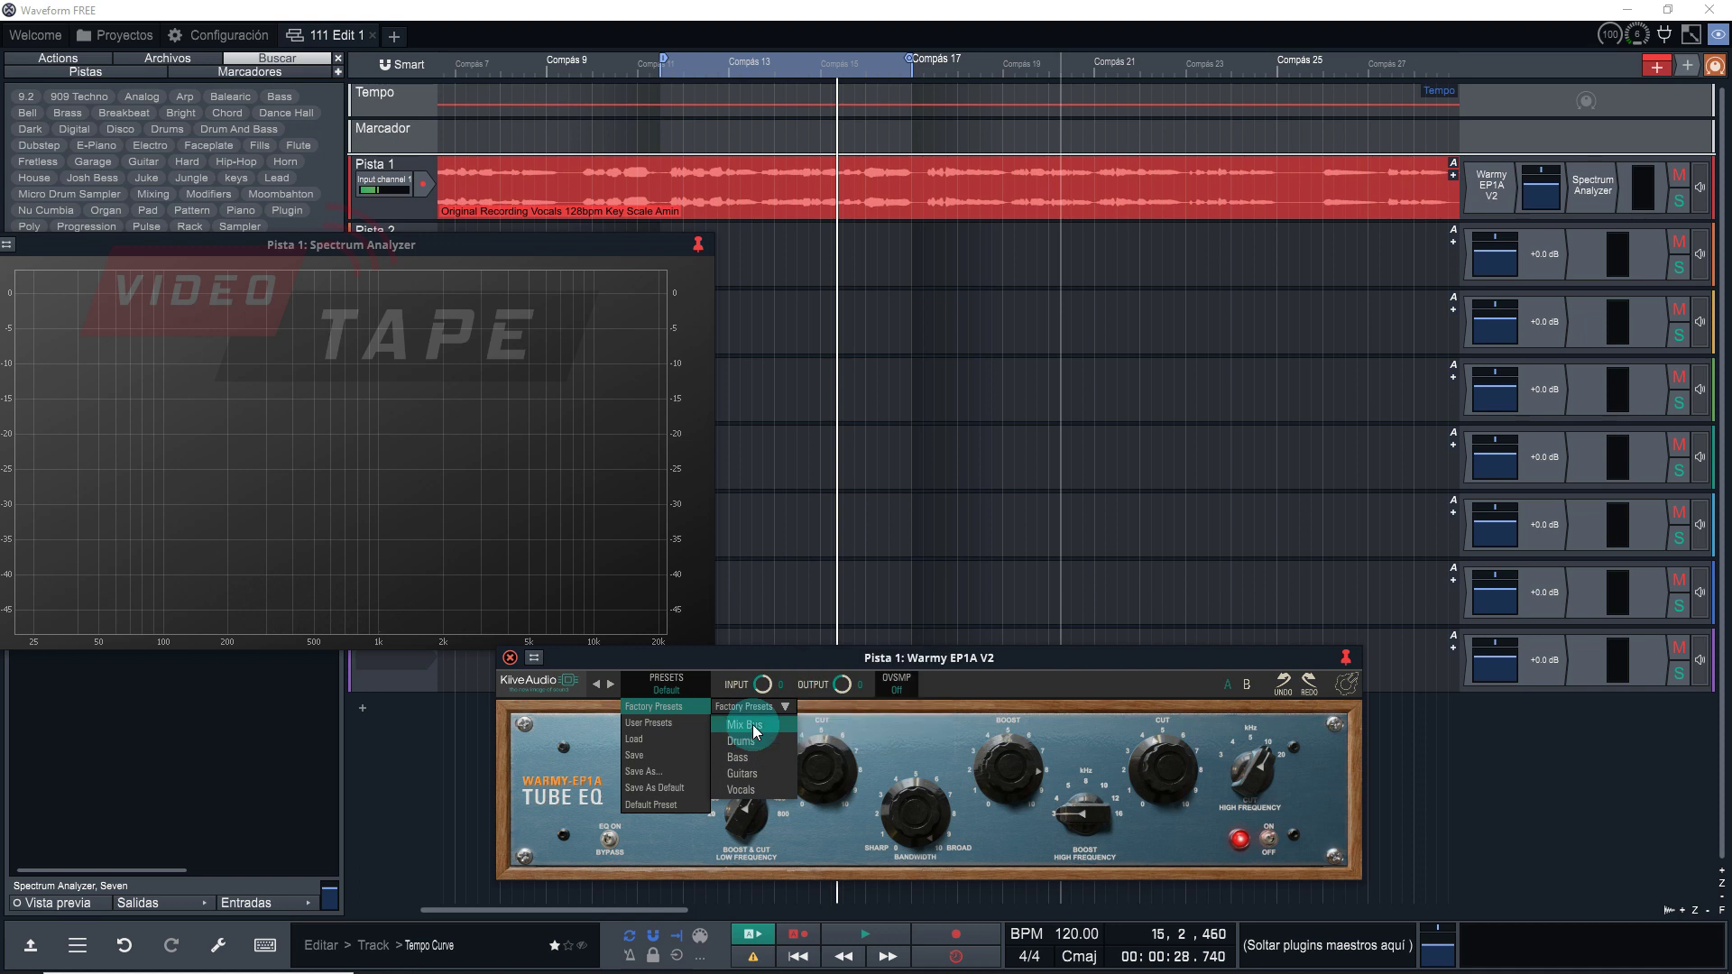
mouse_move(751, 744)
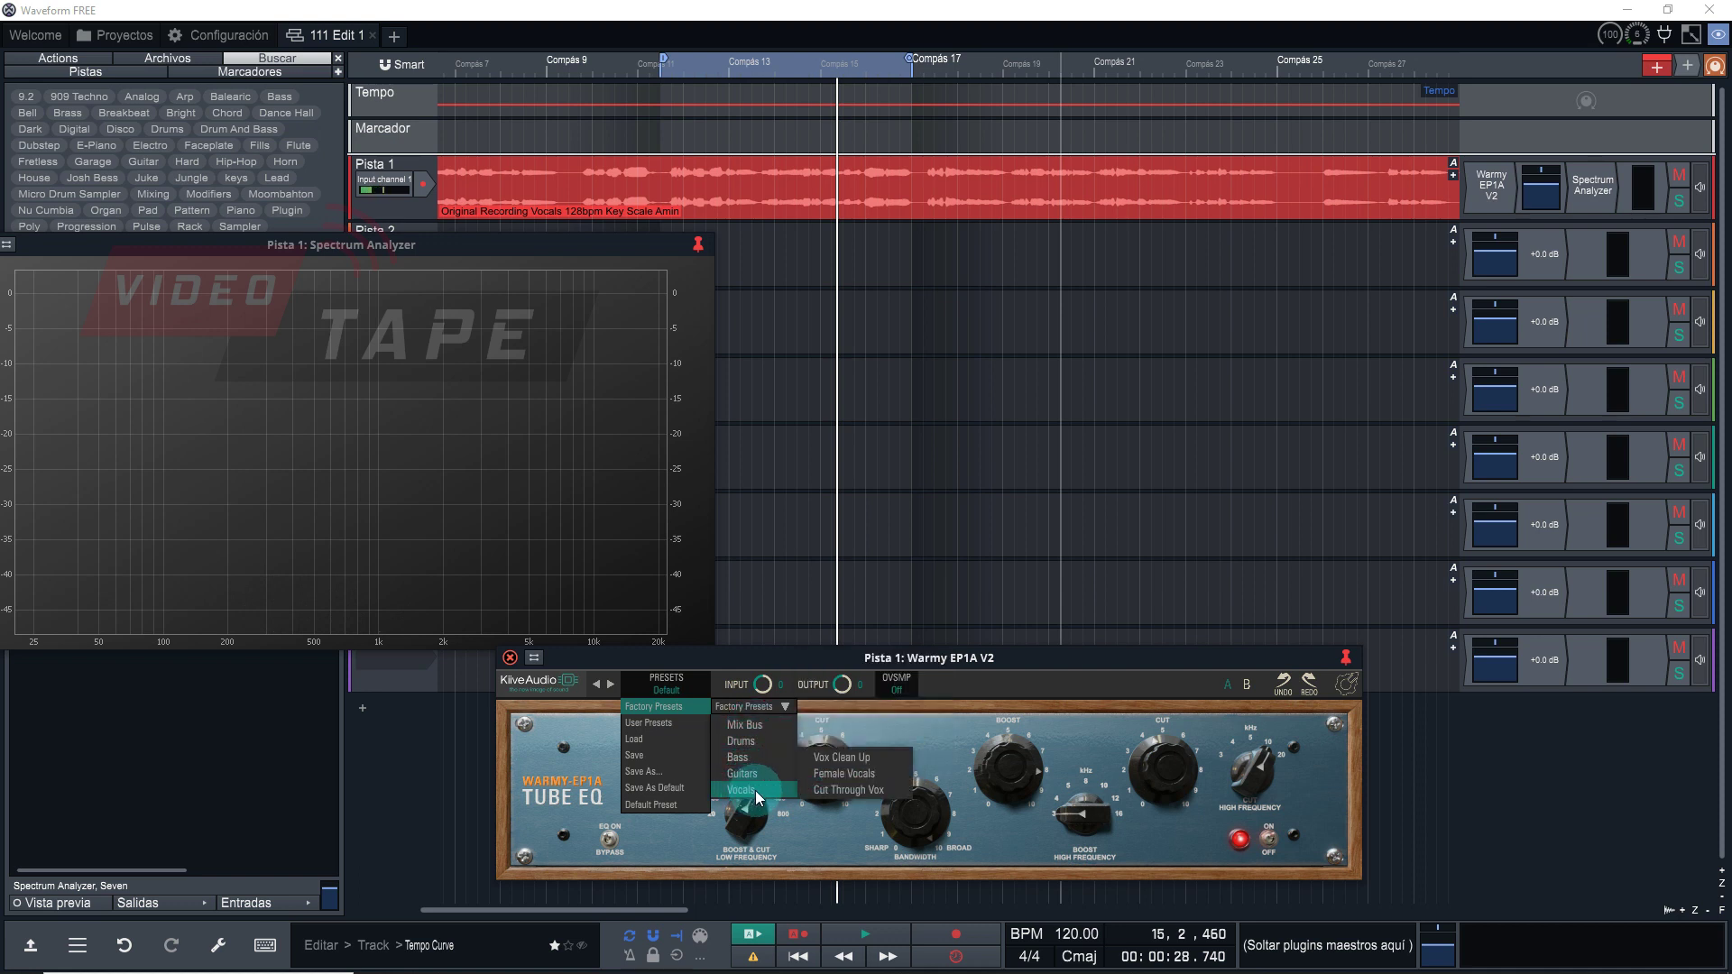
click(857, 778)
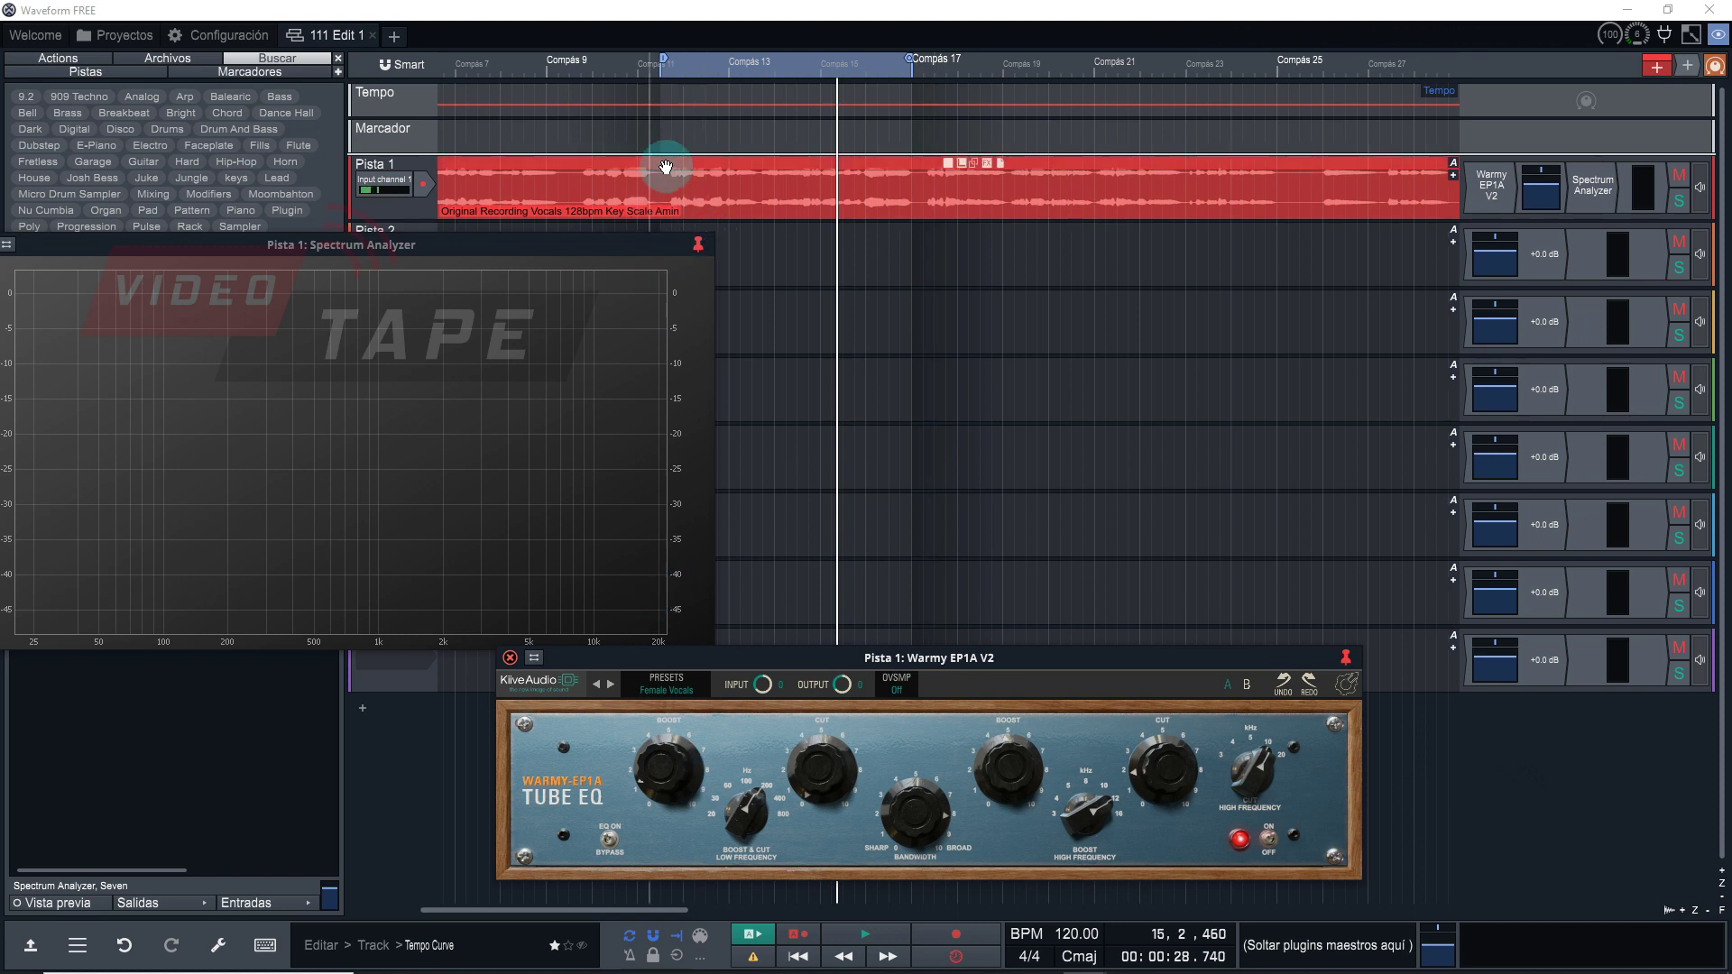
Step: Play the Pista 1 vocal from bar 11 with the Female Vocals preset and stop playback
click(664, 131)
key(space)
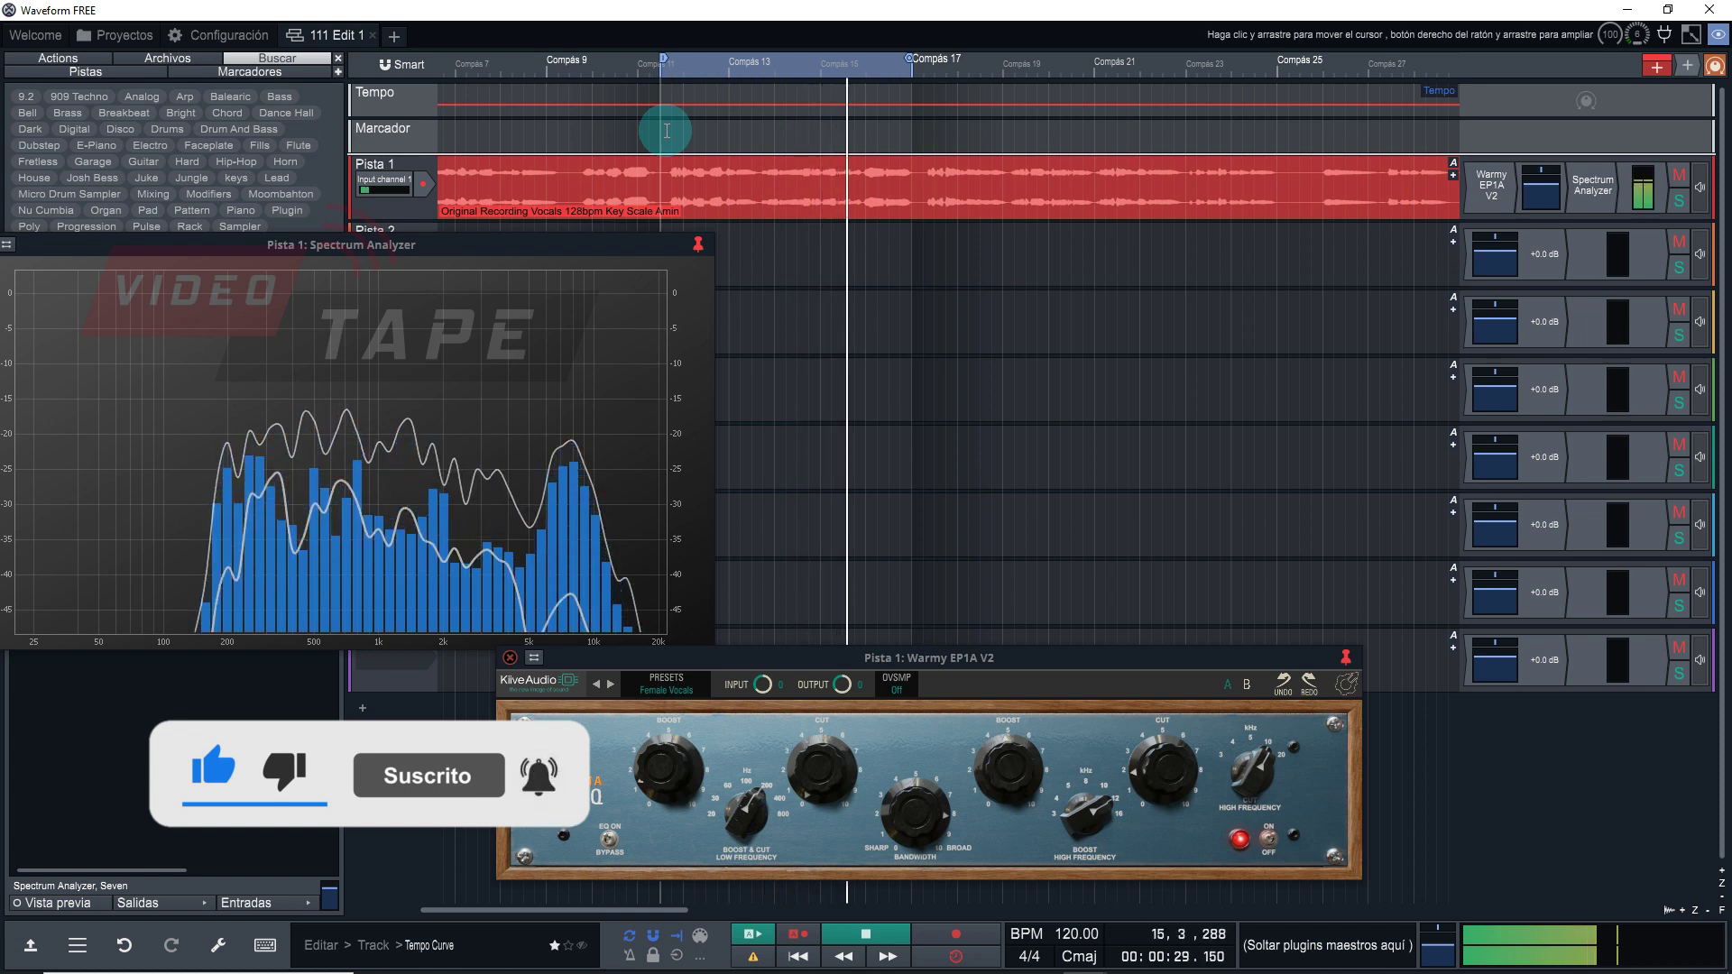
key(space)
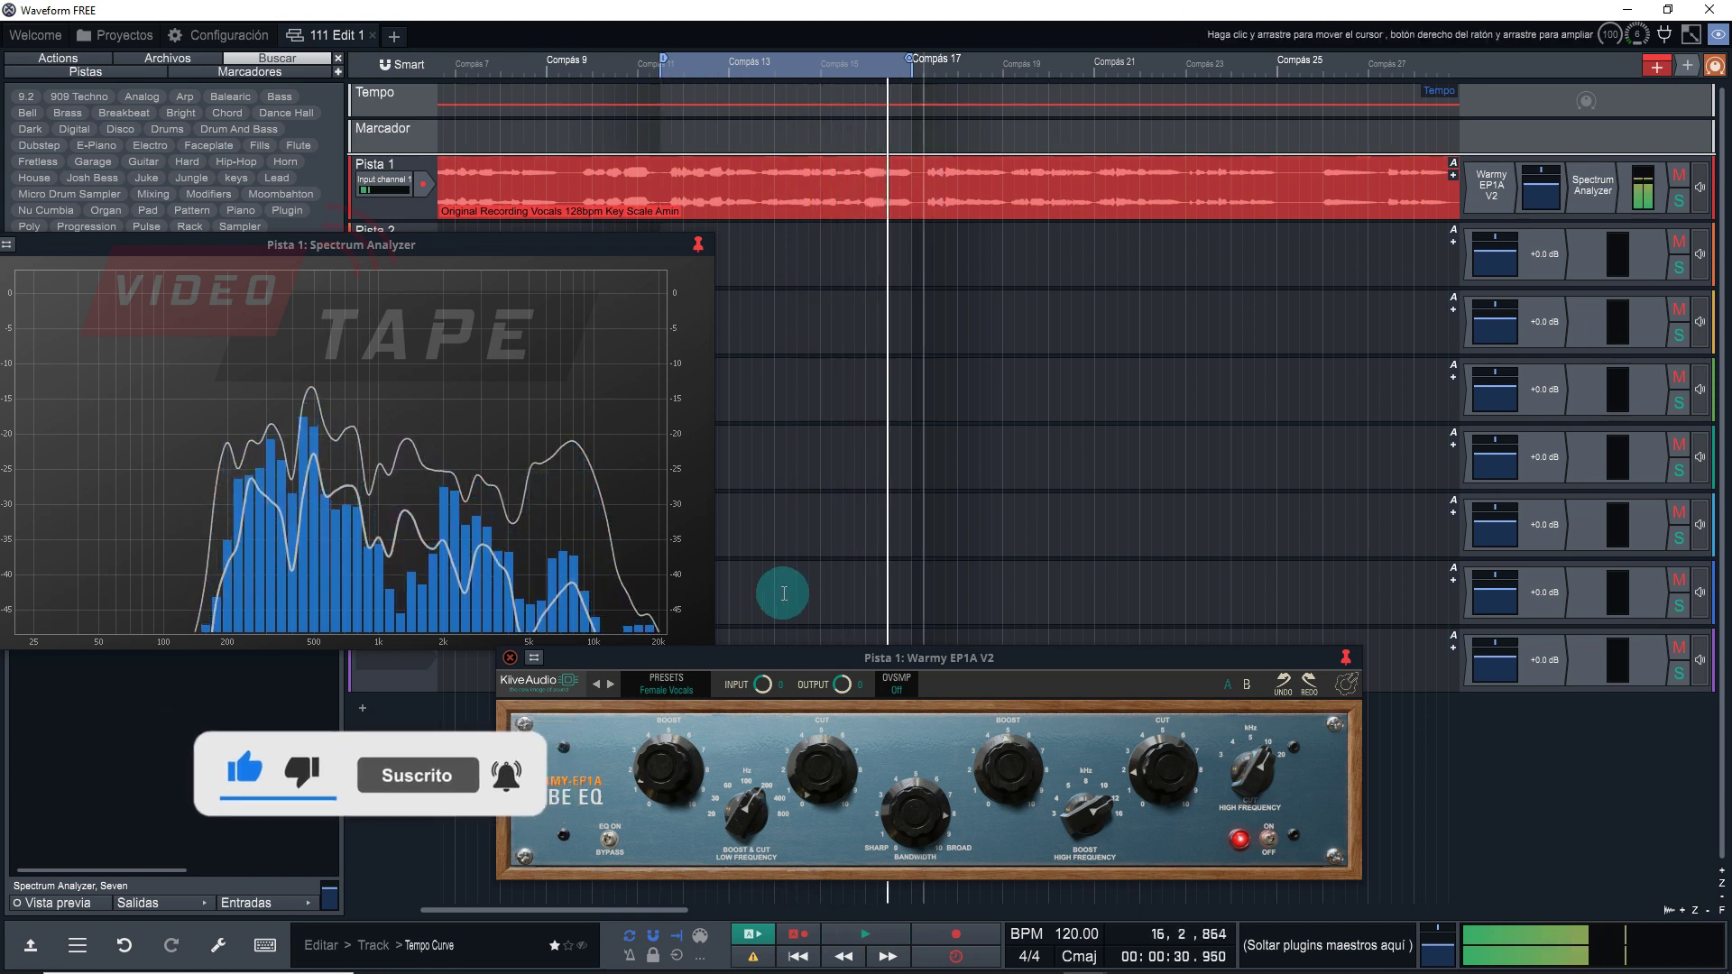
Step: Replay the vocal from bar 11 with the EQ engaged to hear the loaded preset again, ending with playback stopped
click(662, 219)
click(629, 570)
key(space)
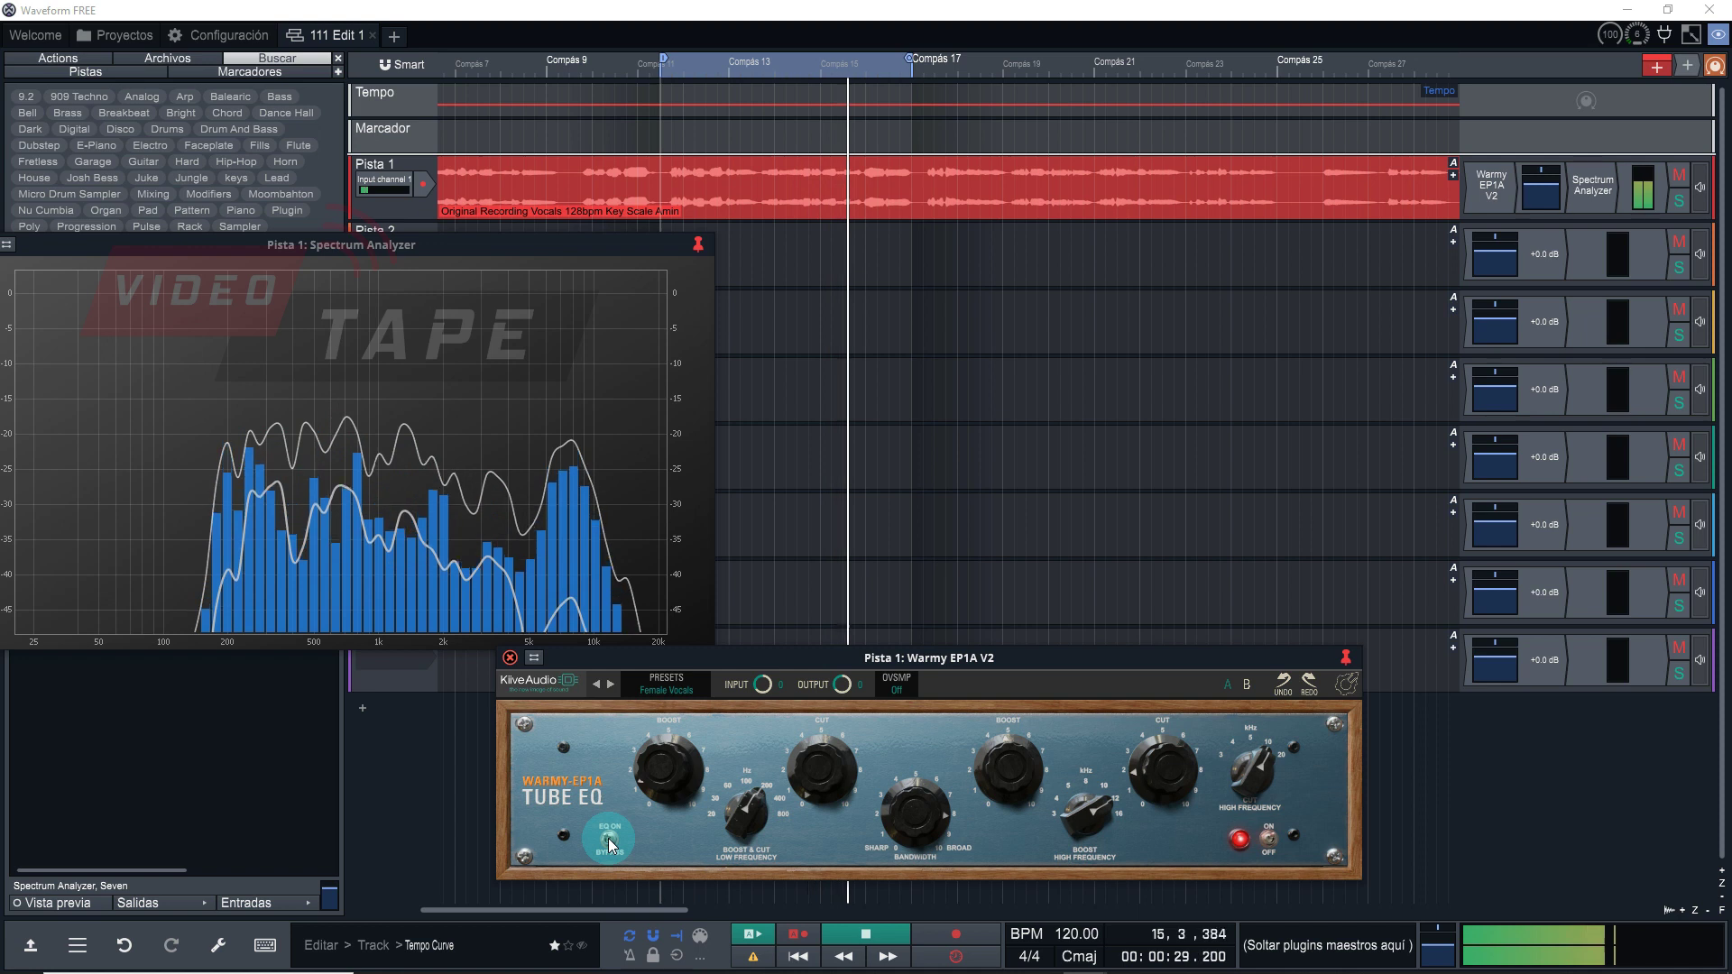
click(812, 439)
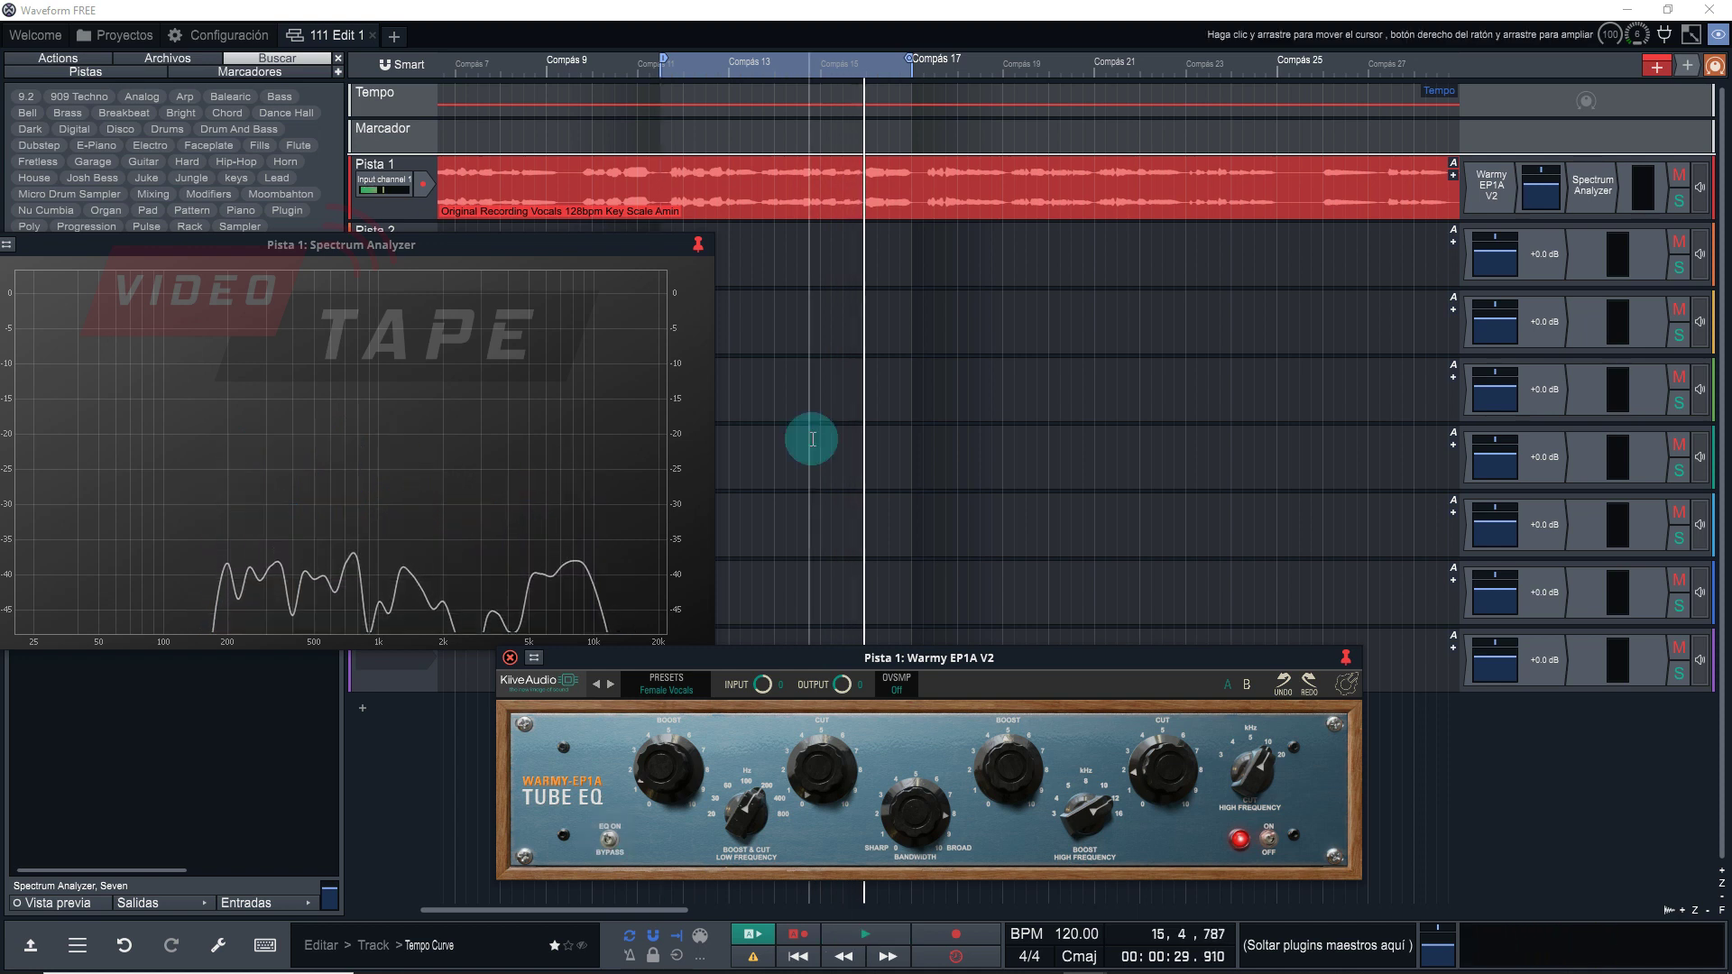
click(862, 237)
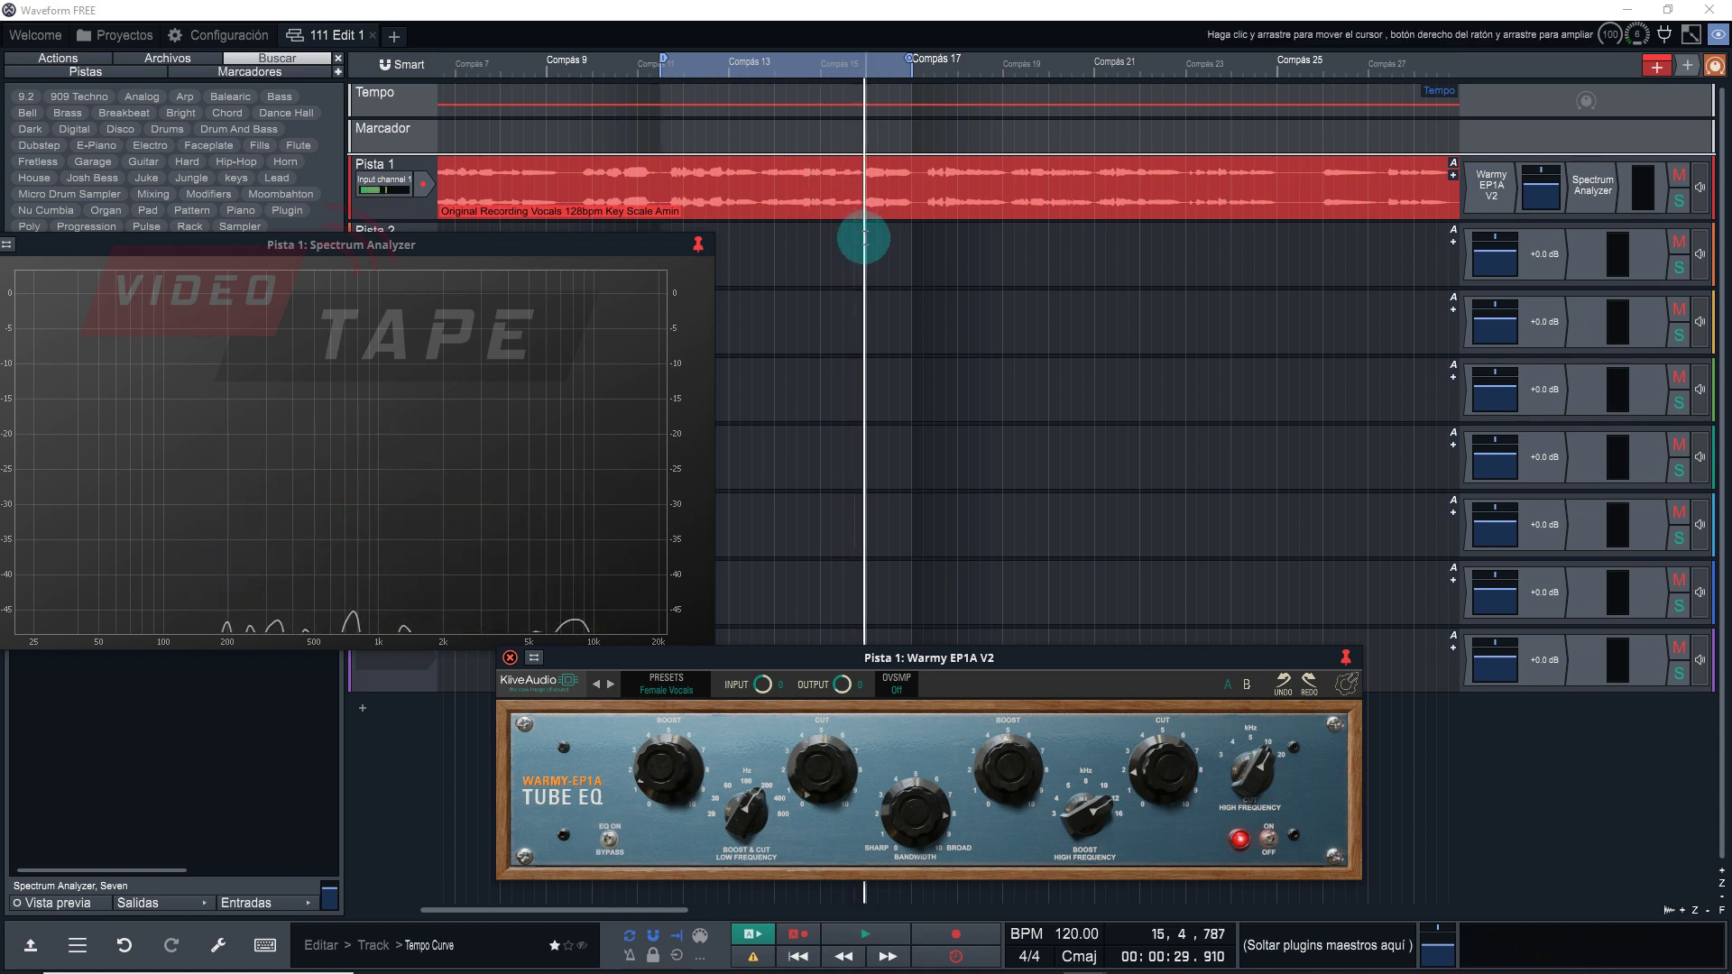